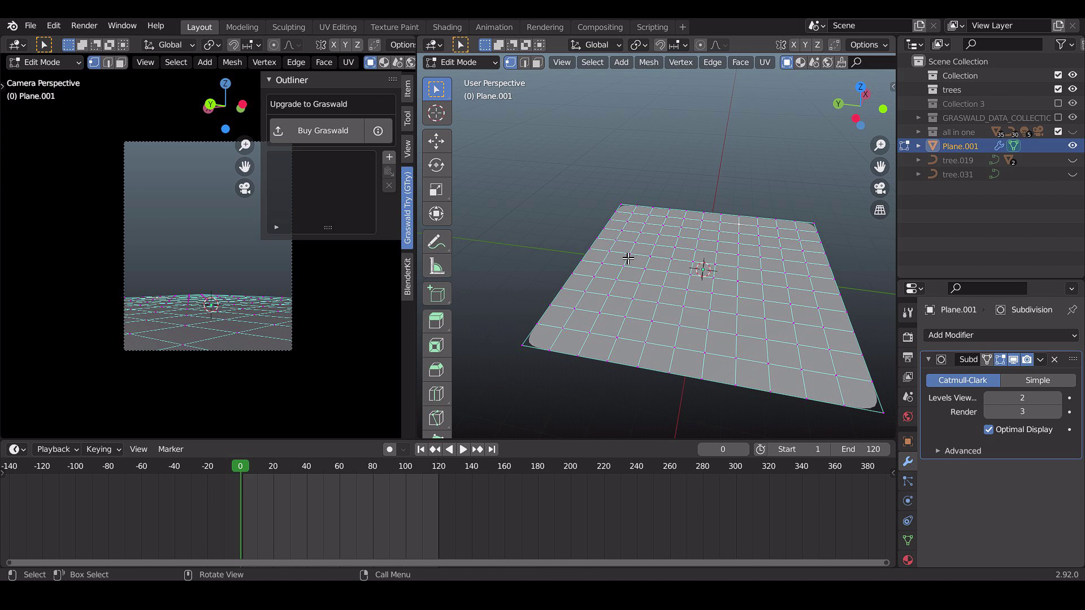
Step: Subdivide all faces of the plane with 2 cuts, clear the selection and return to Object Mode
key(a)
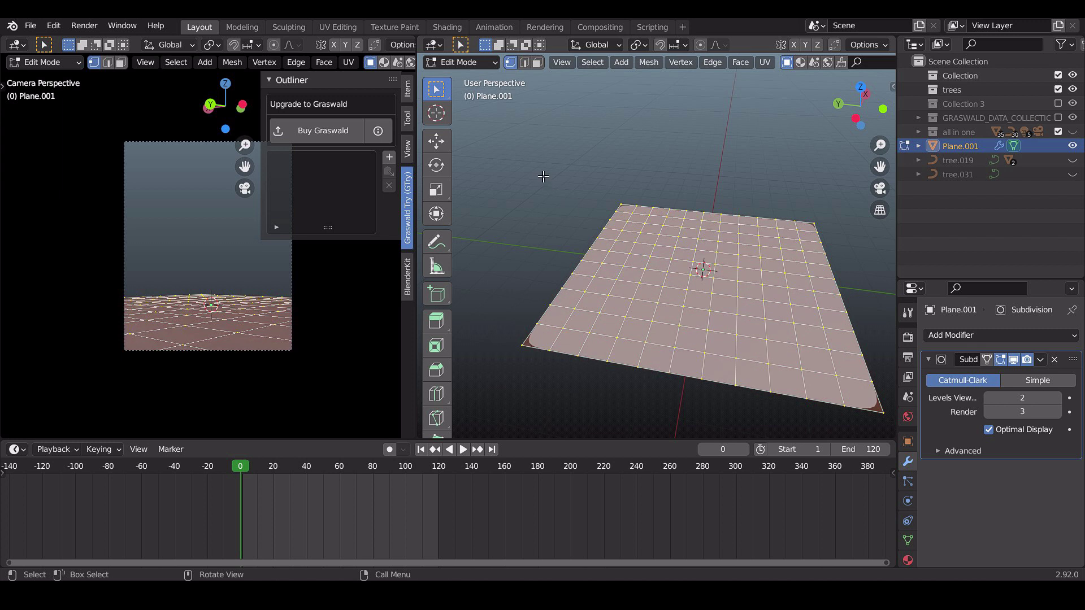
click(538, 63)
drag(526, 191, 778, 426)
right_click(755, 283)
click(755, 283)
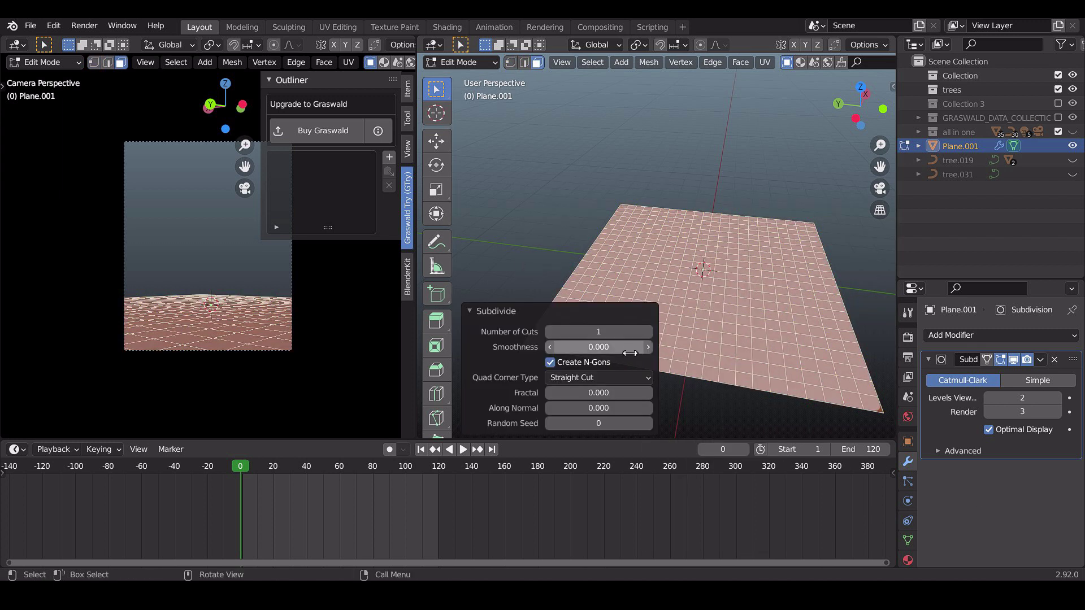
click(648, 332)
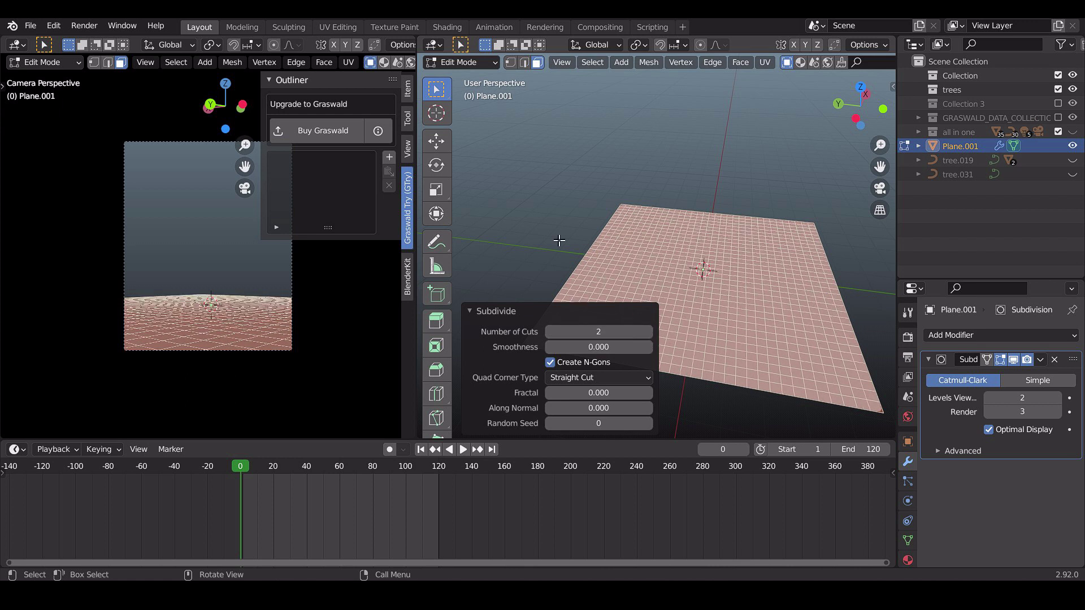
key(alt+a)
key(Tab)
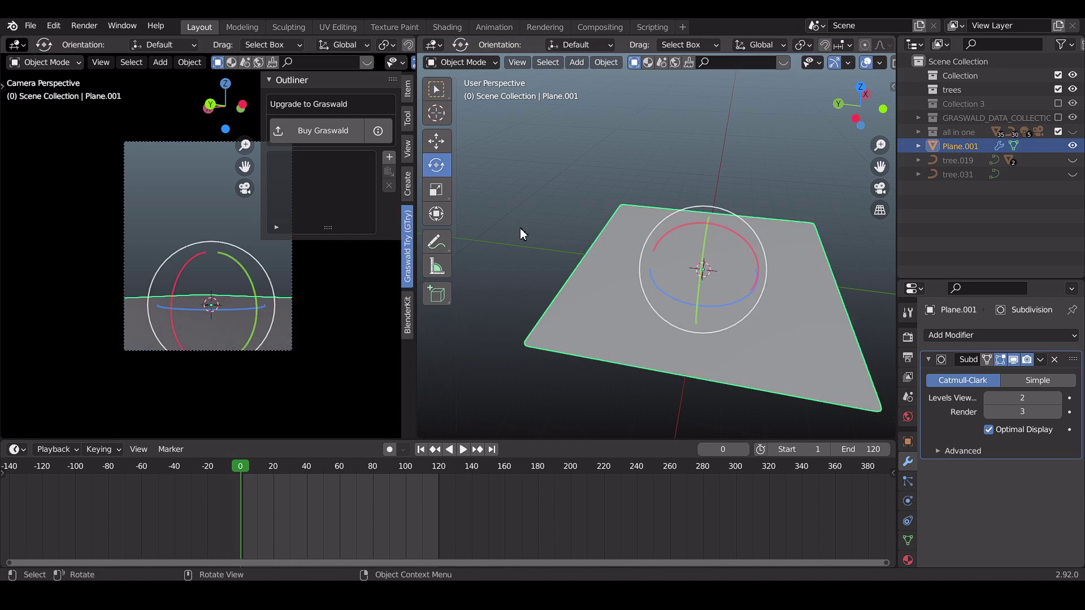
Step: Enter Sculpt Mode and raise the first bumps on the plane with the Draw brush at strength 0.708
click(473, 63)
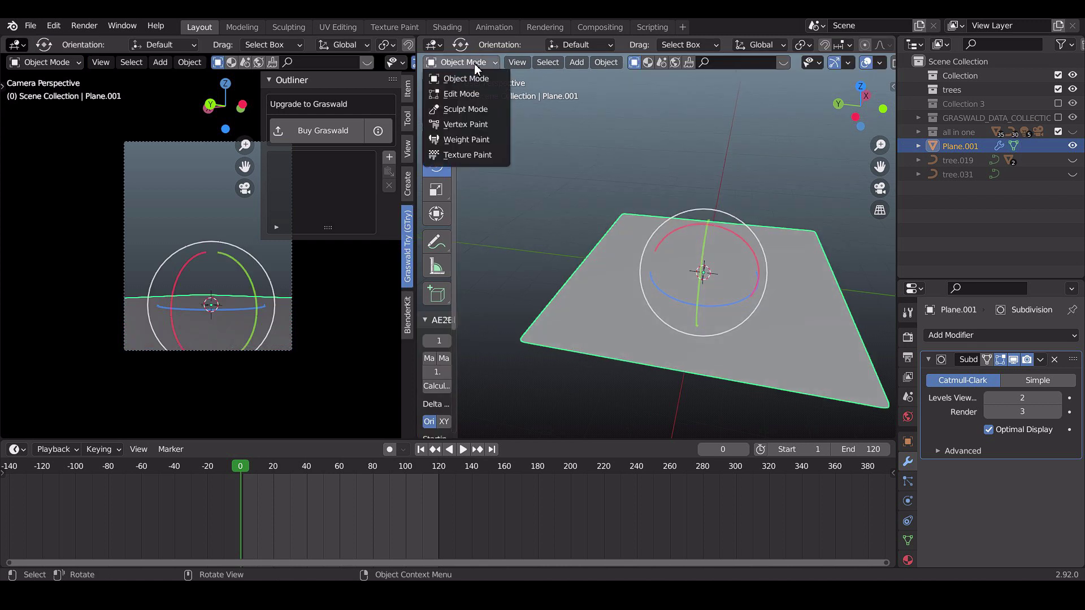
click(473, 110)
click(665, 308)
scroll(661, 307, up, 2)
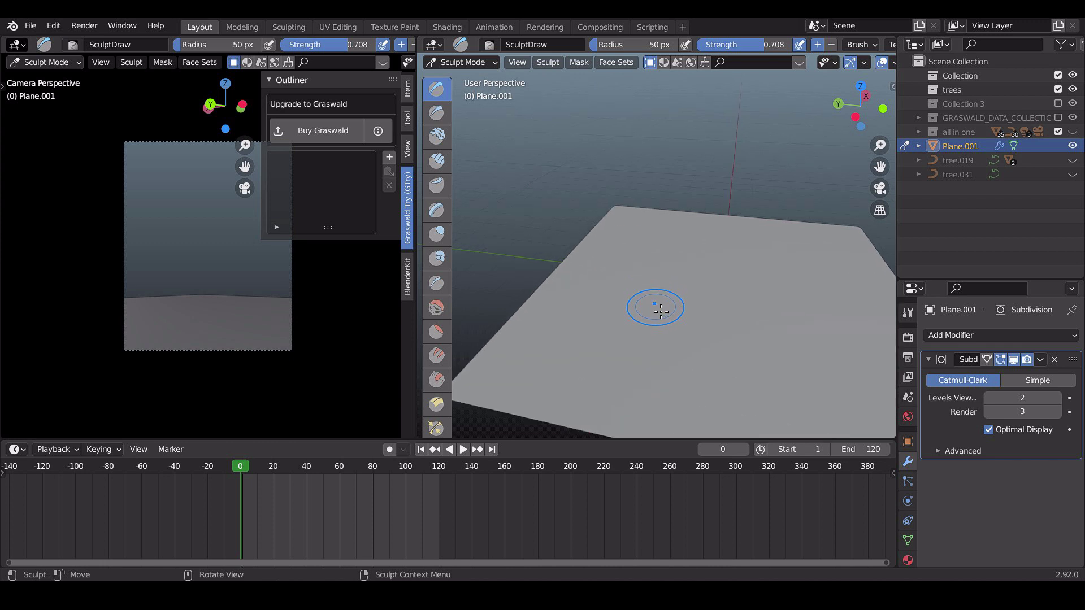
drag(594, 317, 531, 386)
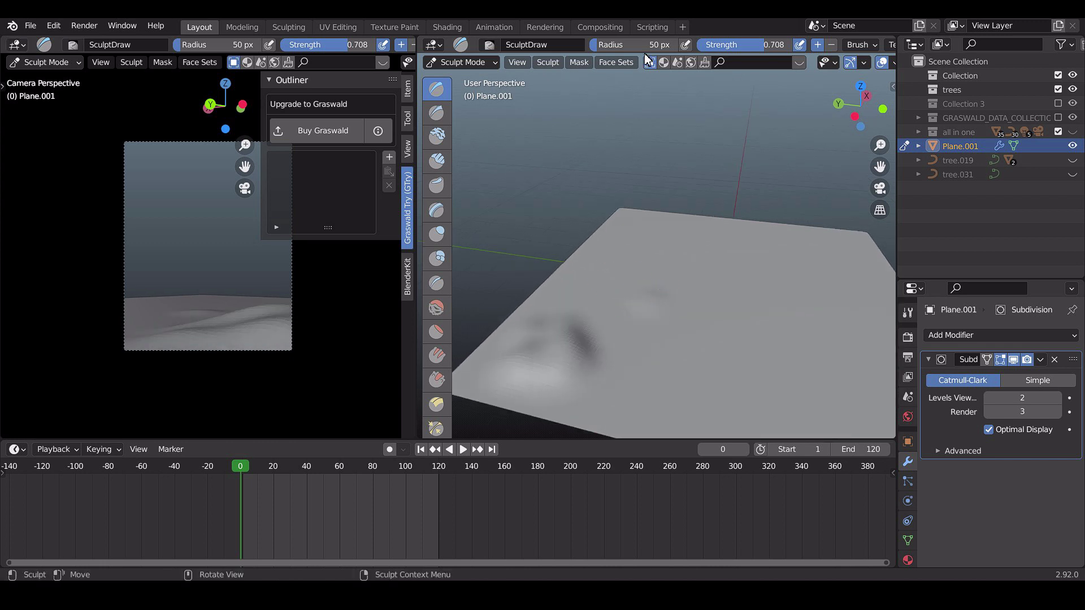
mouse_move(566, 339)
mouse_down()
mouse_move(666, 363)
mouse_move(738, 271)
mouse_up()
Step: Sculpt rolling hills across the plane with the Draw brush at strength 0.298 and radius 78 px, ending deselected in Object Mode
mouse_move(775, 45)
mouse_down()
mouse_move(758, 57)
mouse_move(739, 46)
mouse_up()
drag(819, 351, 768, 259)
middle_drag(768, 259, 683, 317)
mouse_move(683, 317)
mouse_down()
mouse_move(721, 284)
mouse_move(697, 223)
mouse_move(678, 339)
mouse_up()
scroll(860, 322, down, 5)
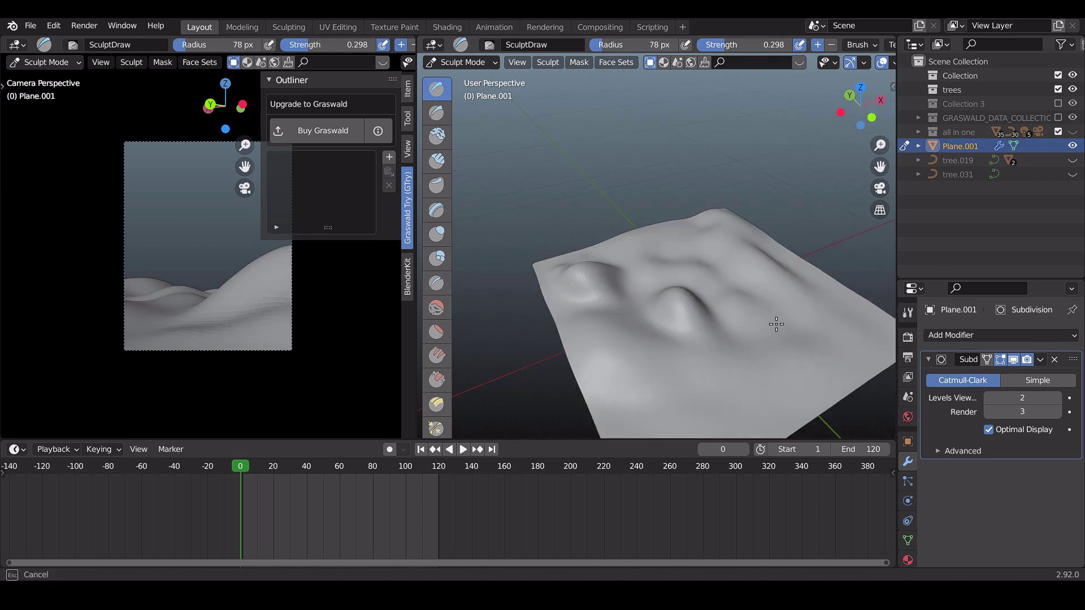
mouse_move(836, 340)
mouse_down()
mouse_move(656, 350)
mouse_move(678, 299)
mouse_move(722, 327)
mouse_up()
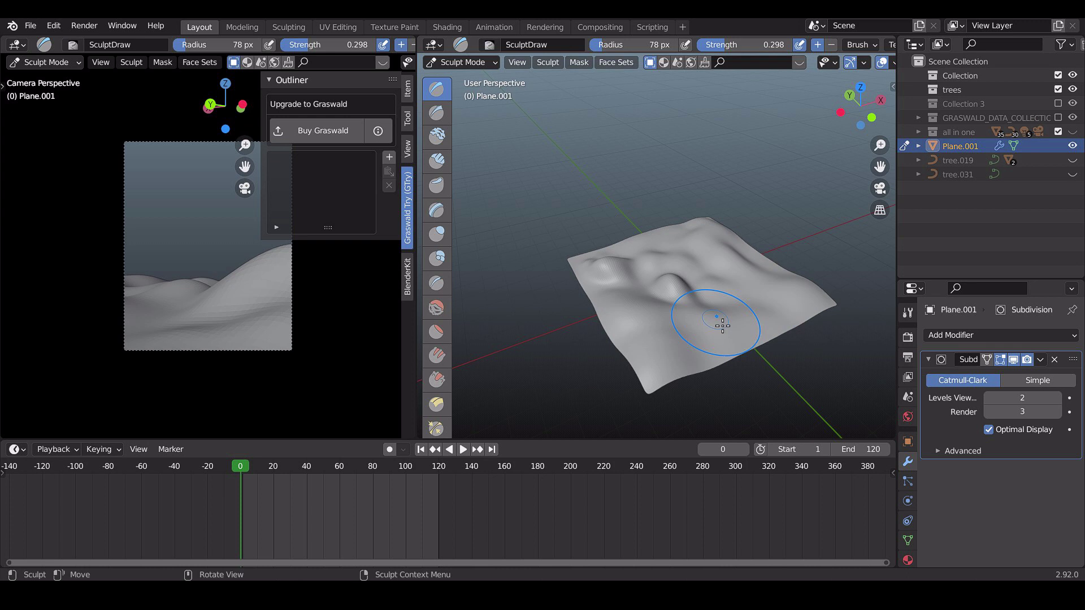
click(465, 60)
click(500, 78)
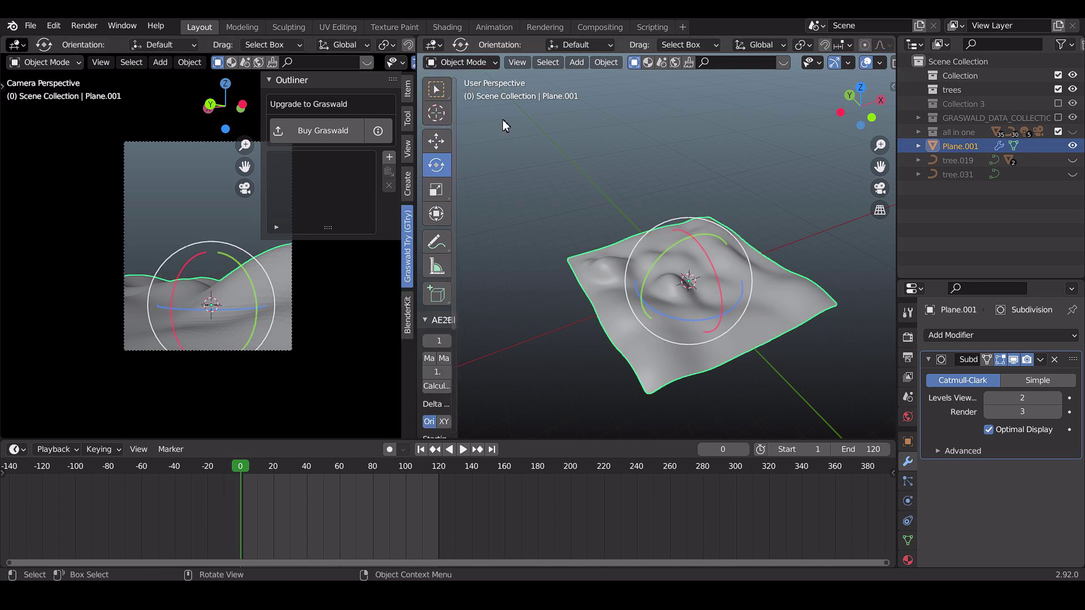
click(548, 175)
Step: Search the add-on preferences for "tree" to check the Sapling Tree Gen add-on, and close the preferences
middle_drag(612, 240, 659, 231)
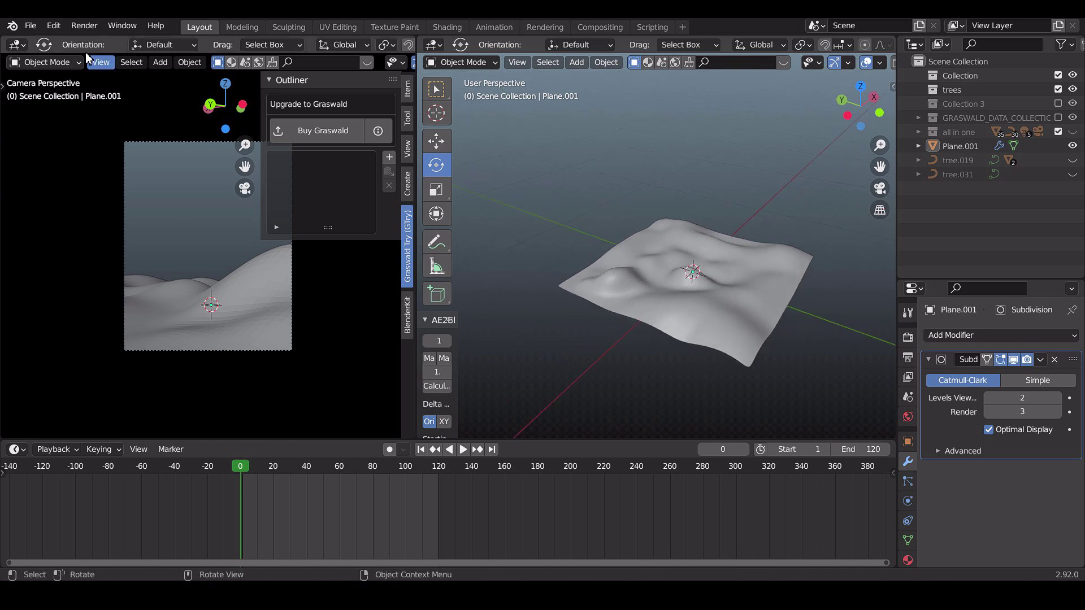
click(32, 26)
click(116, 226)
click(508, 53)
text(tree)
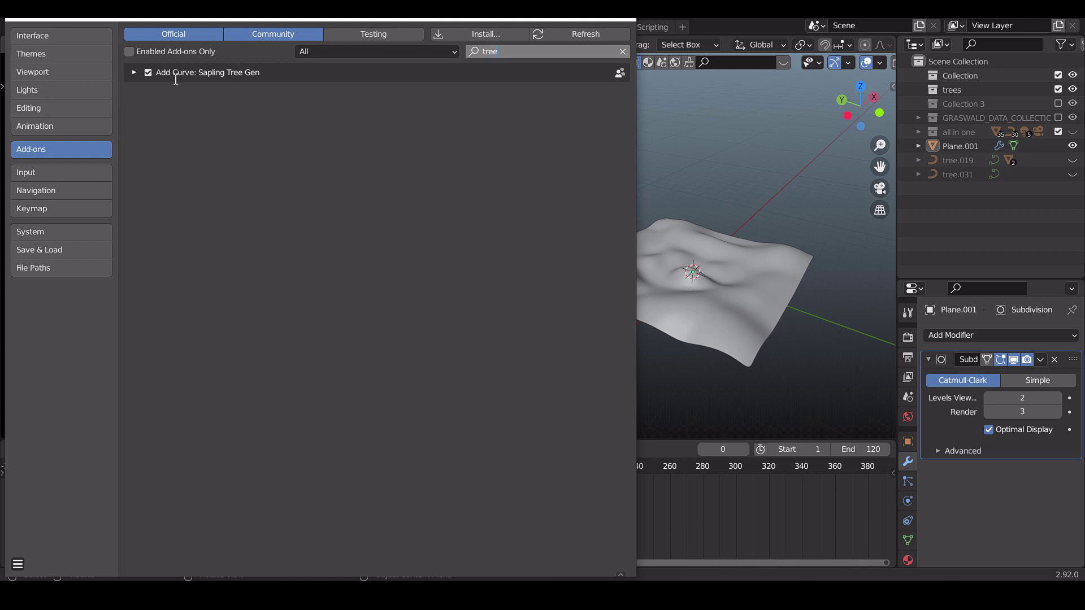
click(609, 18)
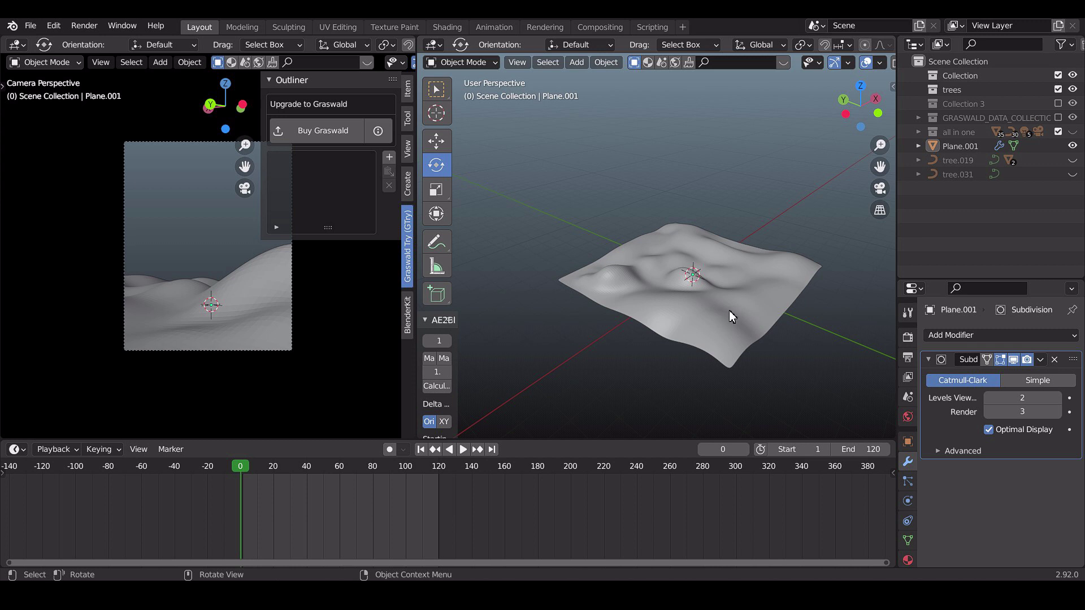
Step: Add a Sapling Tree Gen curve at the terrain's centre and set its Split Height to 0.74
scroll(726, 260, up, 2)
middle_drag(766, 239, 690, 178)
key(shift+a)
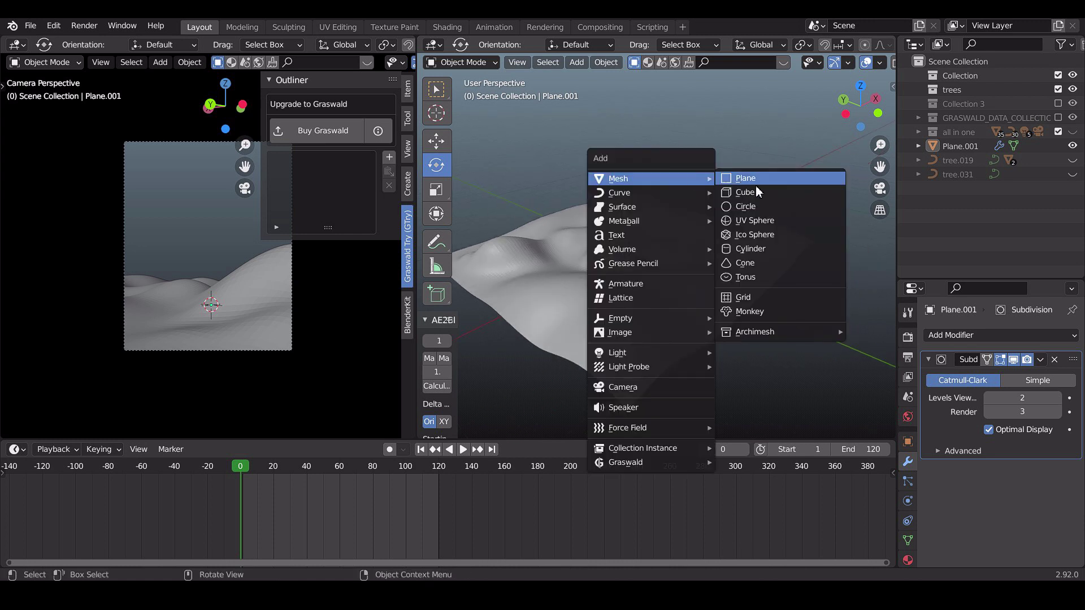
mouse_move(690, 194)
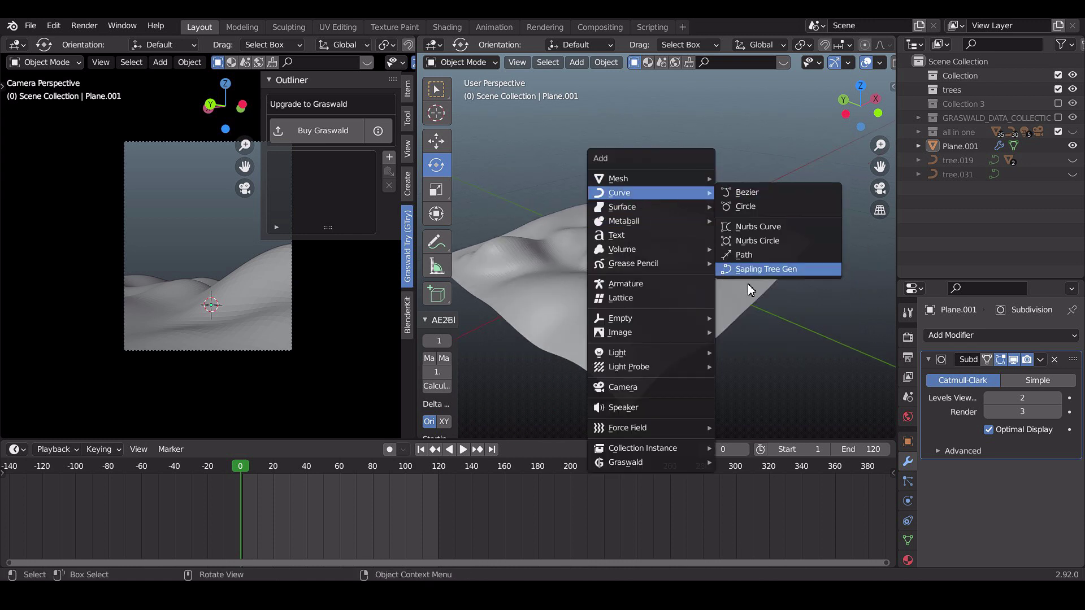
click(763, 269)
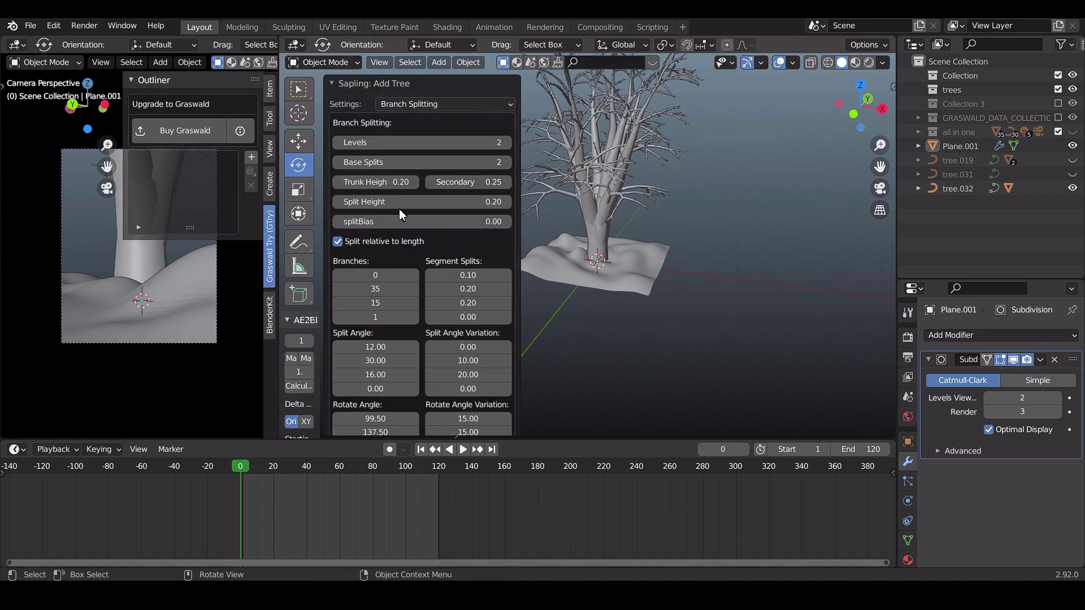
drag(421, 202, 481, 202)
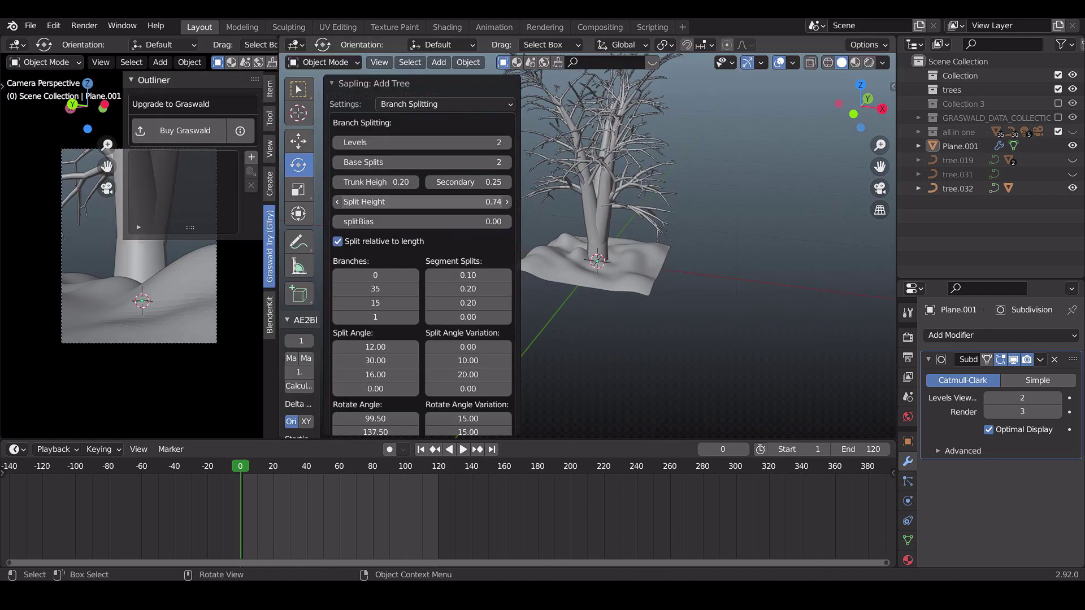
Step: In the tree's Leaves settings, set the leaf count to 420 and the Leaf Scale to 1.03
click(399, 109)
click(407, 183)
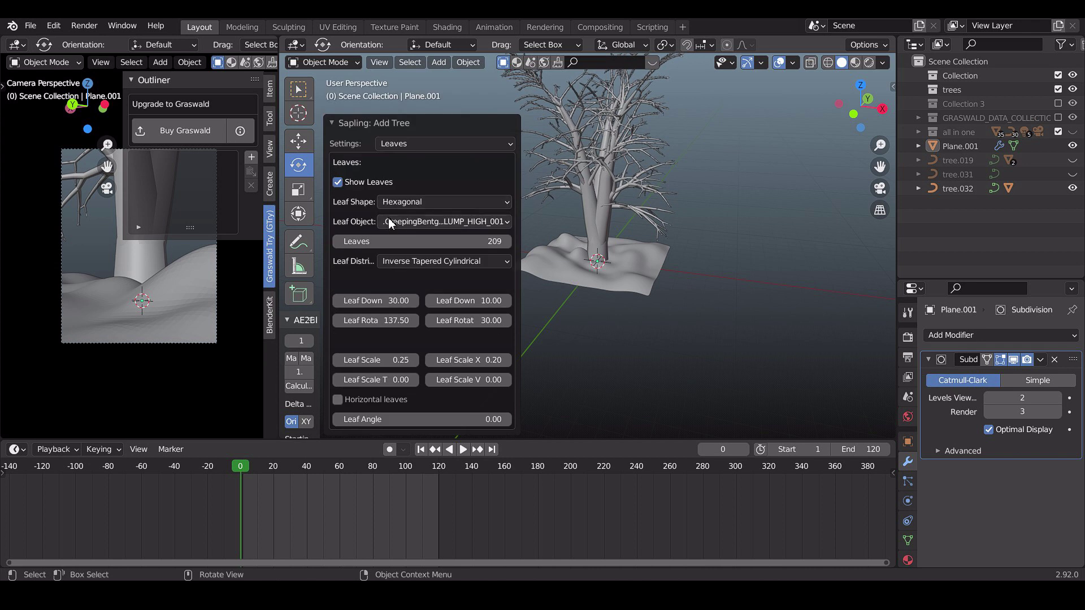
drag(421, 241, 486, 241)
drag(380, 366, 422, 360)
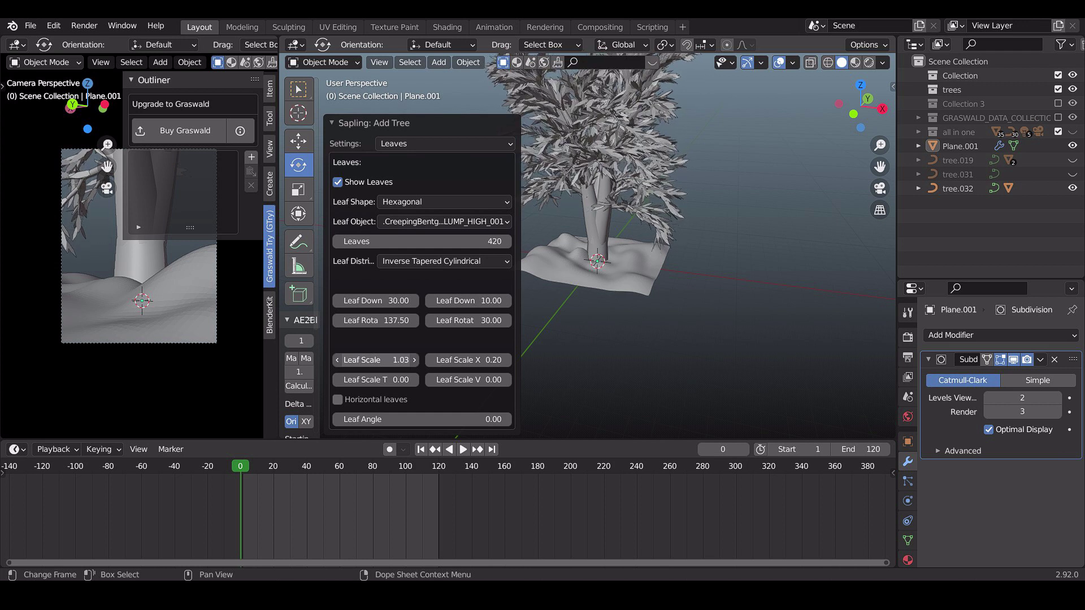
Step: Scale the leafy tree down to about 0.24 and place duplicates of it on the far part of the terrain
middle_drag(680, 291, 764, 320)
click(642, 219)
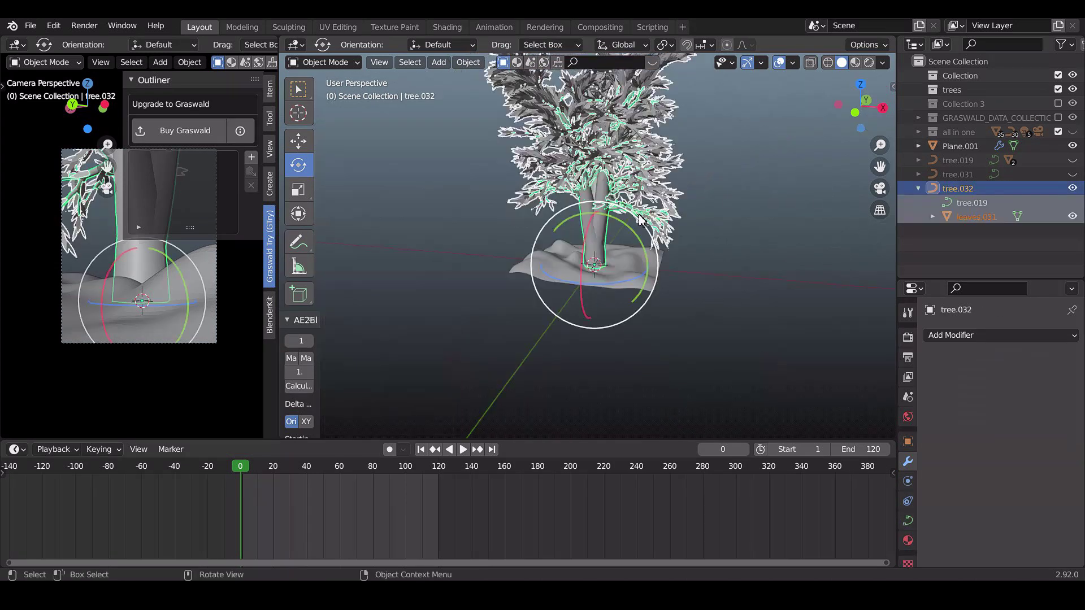
key(s)
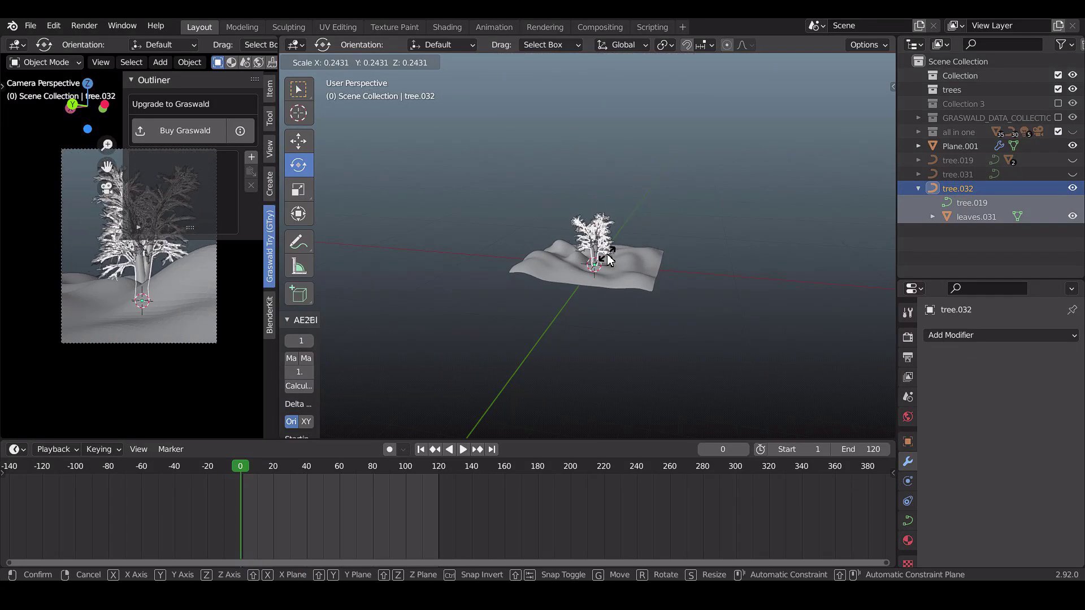
click(606, 249)
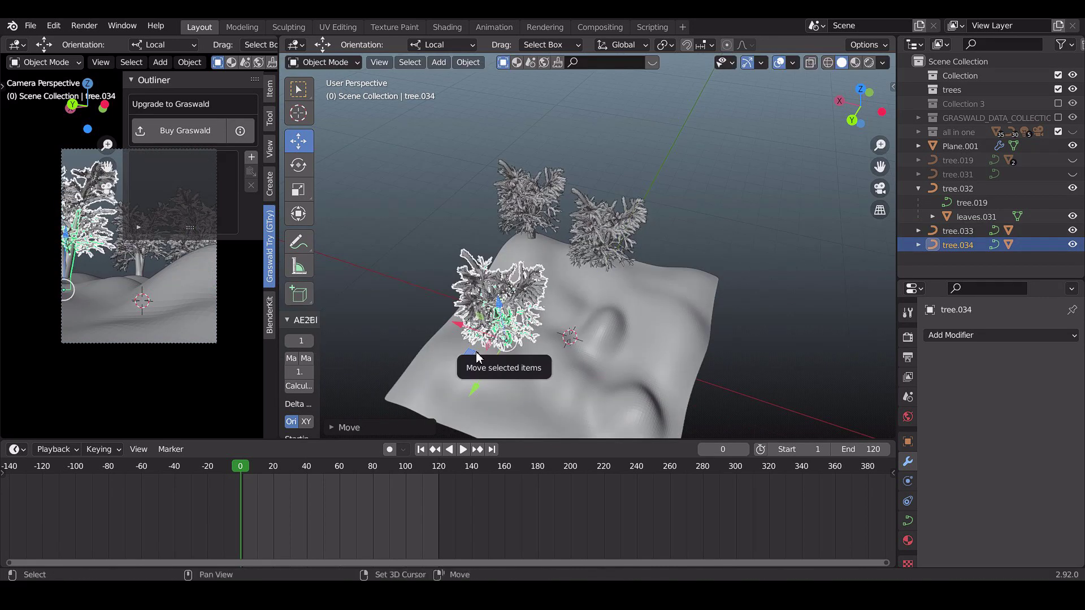
key(shift+d)
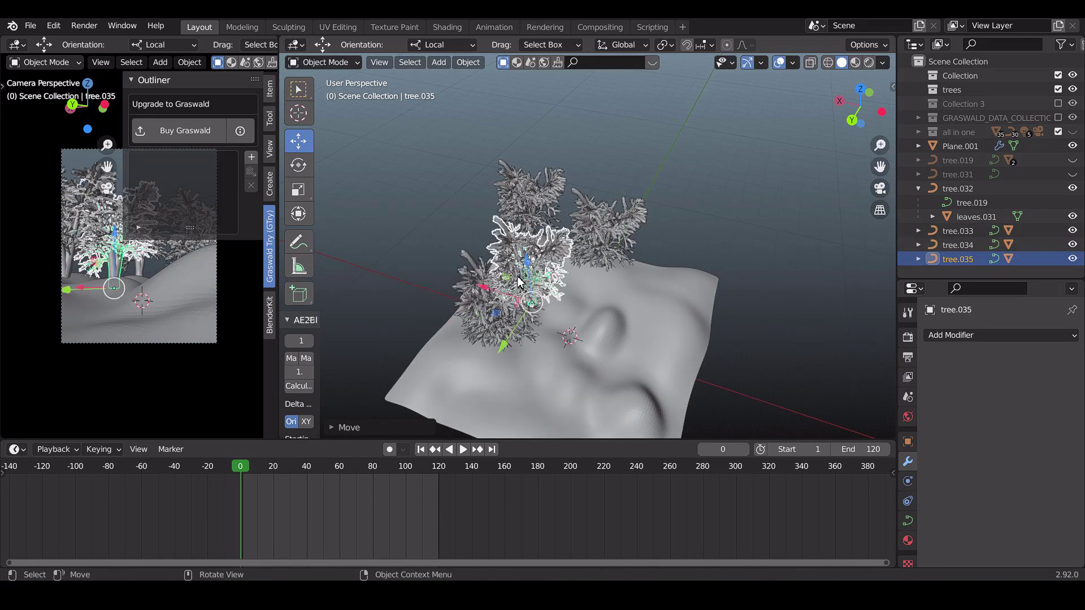
click(530, 306)
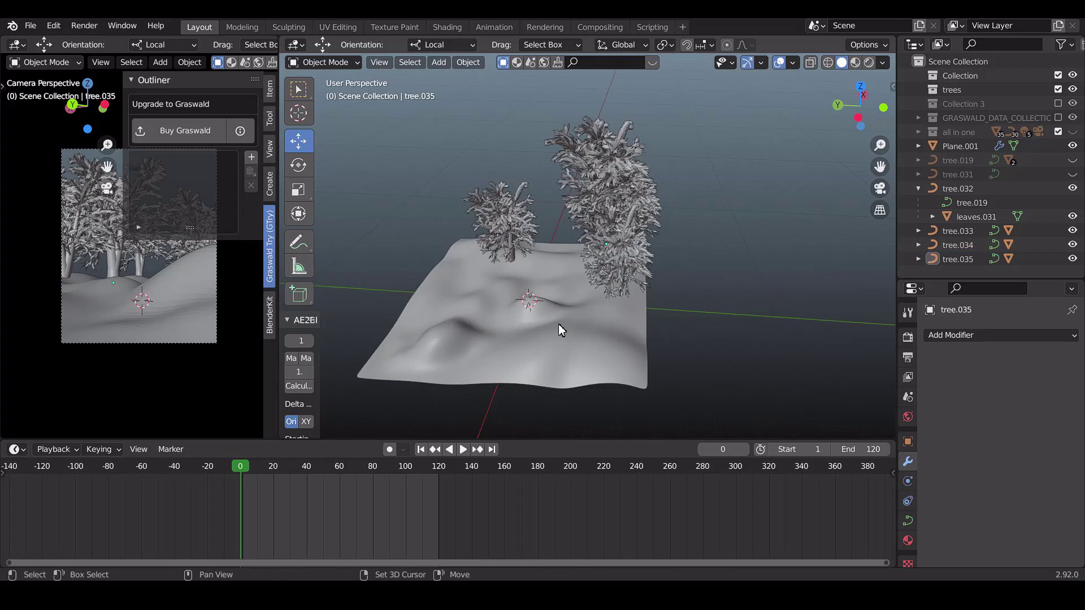
Step: Add another Sapling Tree Gen tree with leaves shown and set its Leaf Scale to 0.16
key(shift+a)
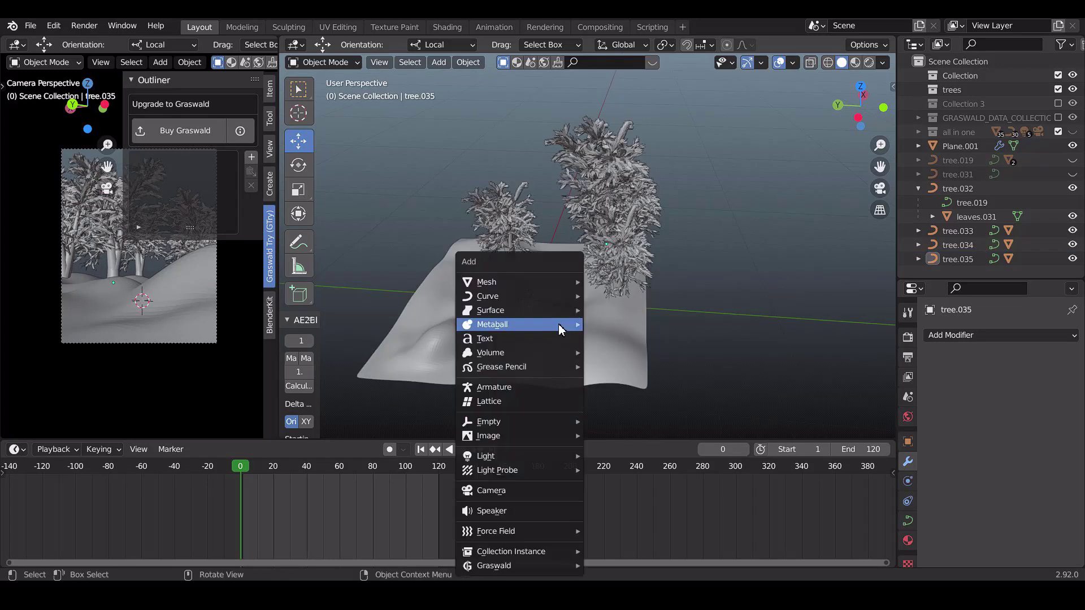
mouse_move(558, 301)
click(656, 373)
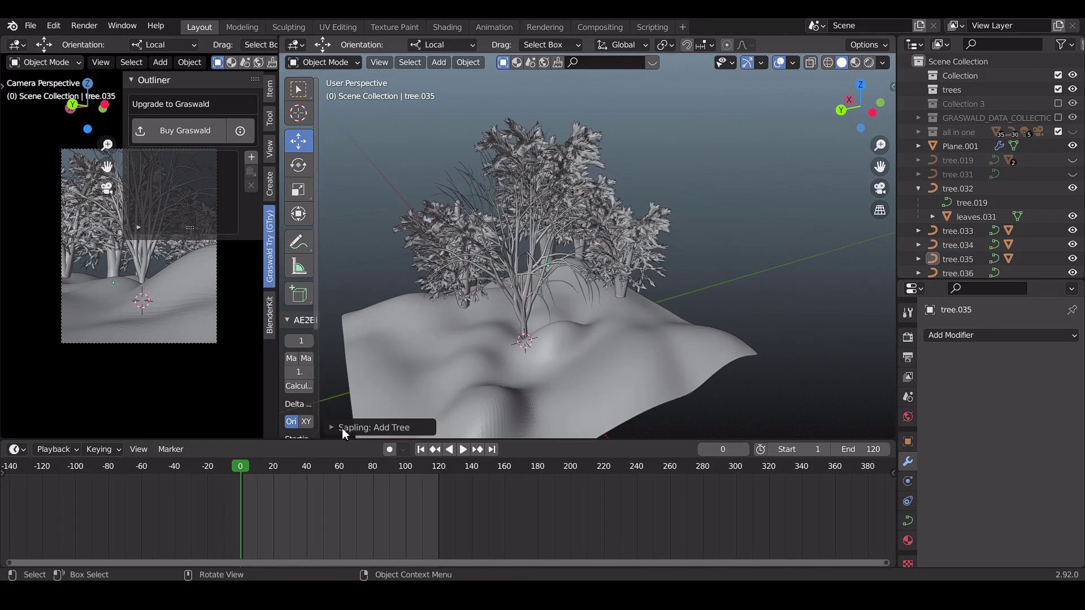
click(373, 427)
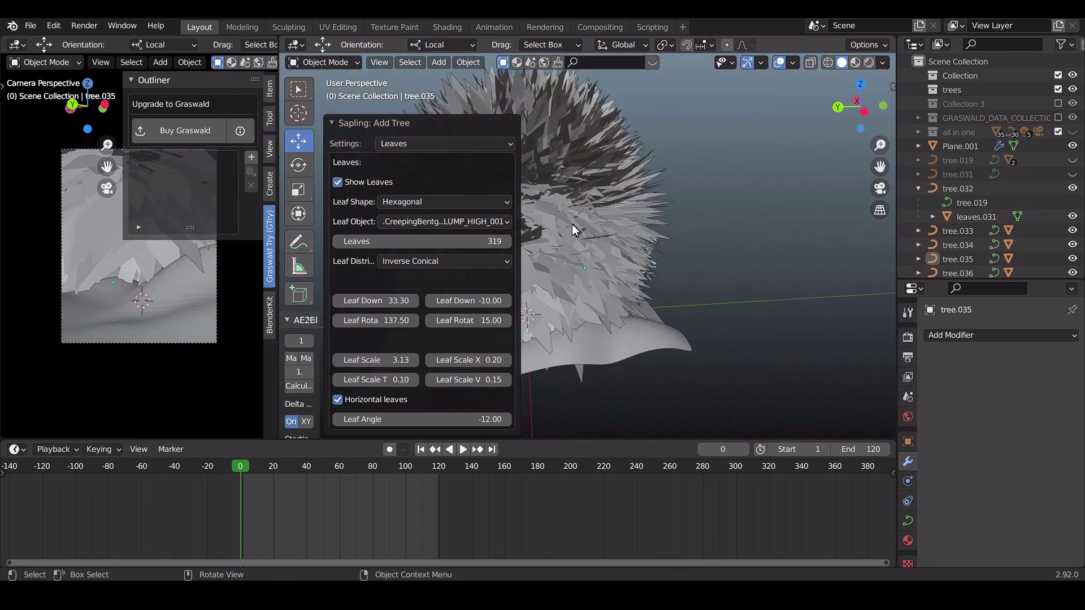
drag(407, 360, 401, 364)
text(0.16)
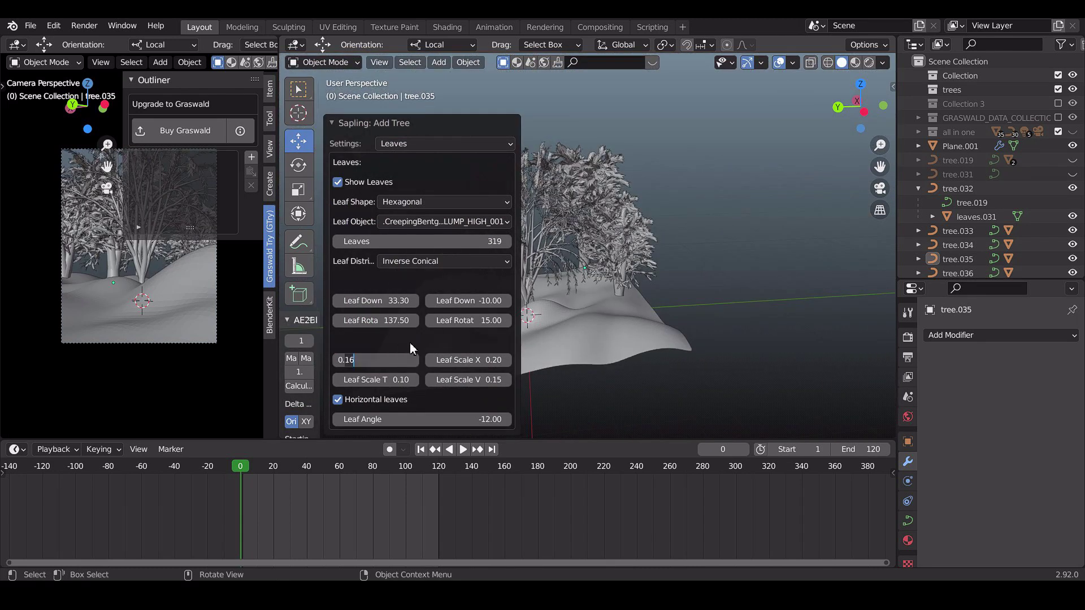
key(Return)
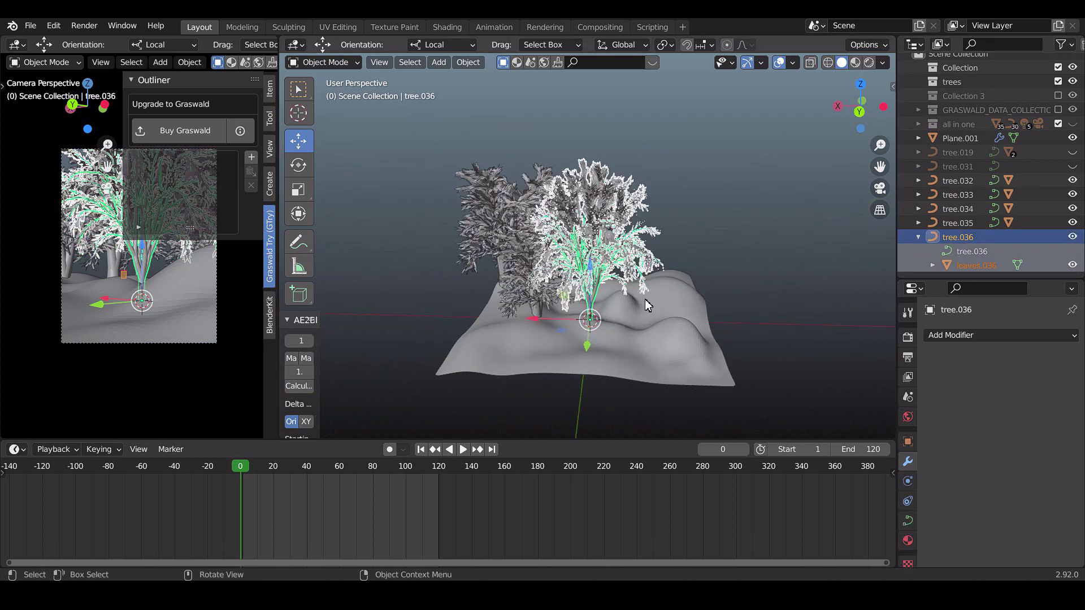
Step: Scale the new tree down to about 0.6 and move it back among the larger trees
key(s)
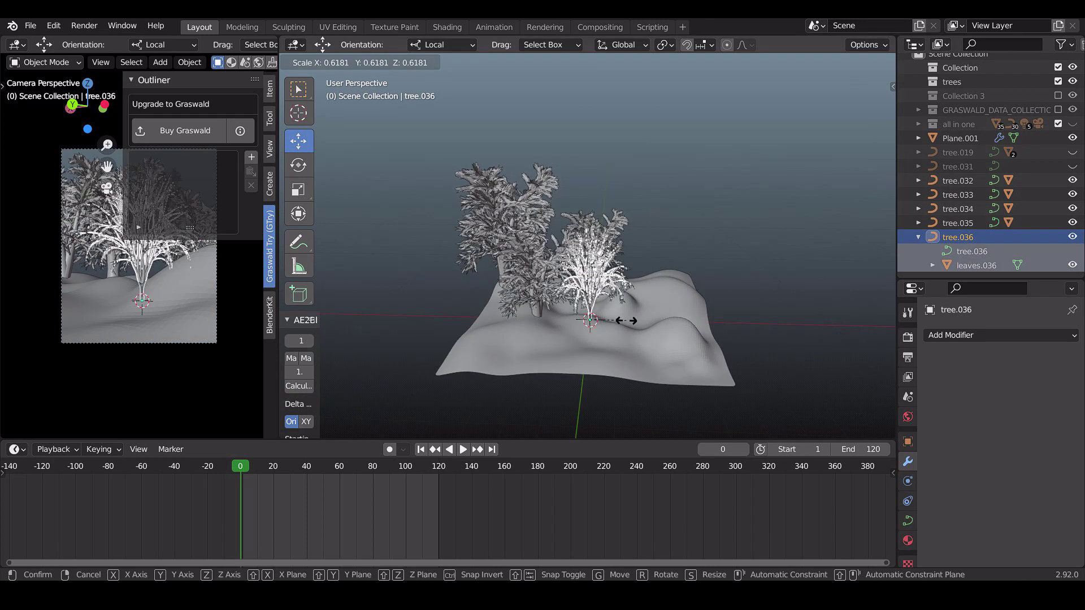
click(627, 330)
drag(547, 326, 454, 320)
key(g)
key(y)
click(533, 302)
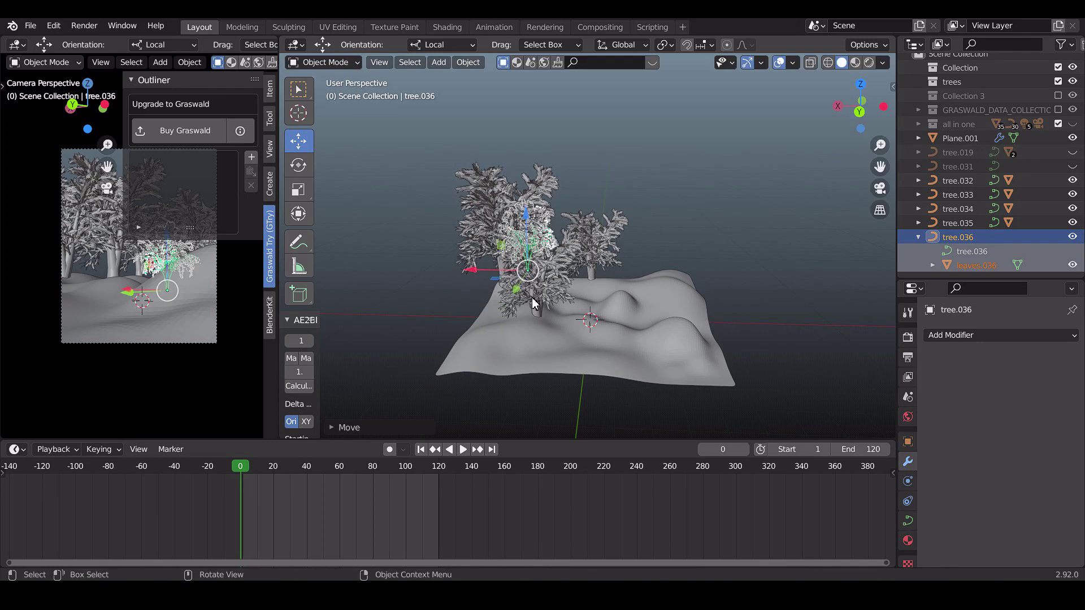
Step: Duplicate the small tree, rescale the copy and adjust its height to sit on the terrain
key(shift+d)
click(503, 317)
key(s)
click(511, 308)
key(KP_Decimal)
middle_drag(570, 300, 635, 305)
key(g)
key(z)
Step: Duplicate the small tree again and move the copy to an empty part of the terrain
key(shift+d)
click(758, 315)
middle_drag(758, 315, 679, 327)
key(g)
click(698, 312)
Step: Add more duplicates of the small tree and spread them across the hills to fill the camera view
key(shift+d)
click(343, 361)
scroll(347, 369, down, 5)
middle_drag(347, 369, 464, 390)
drag(529, 308, 701, 364)
scroll(679, 361, down, 3)
drag(600, 372, 593, 383)
middle_drag(594, 382, 557, 271)
drag(540, 232, 545, 229)
click(545, 243)
middle_drag(545, 243, 660, 360)
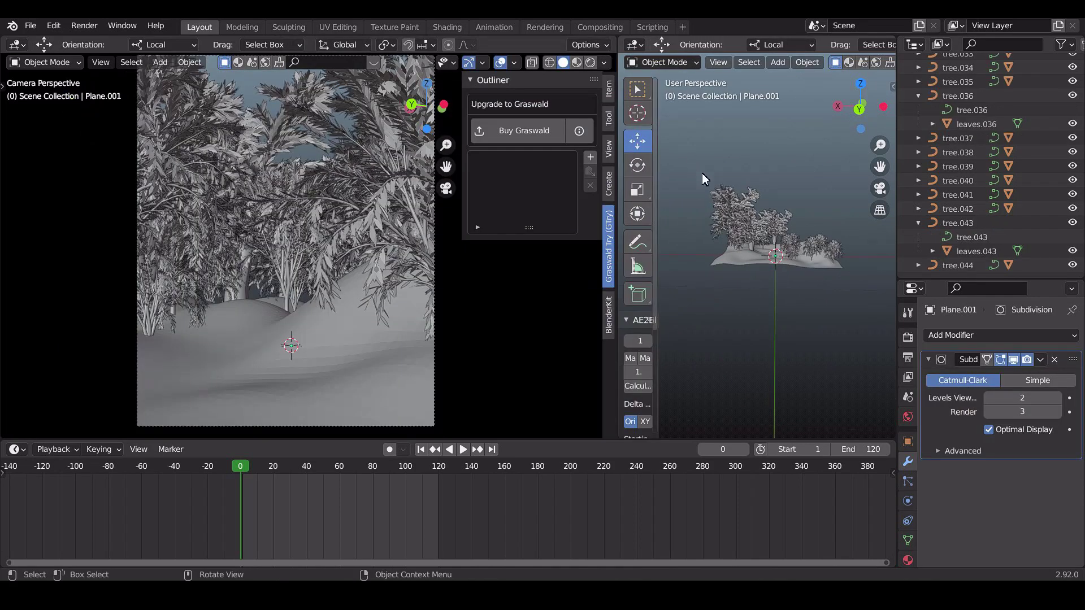
Step: Select all the trees on the terrain and move them to a new collection named "trees"
drag(687, 156, 877, 315)
scroll(817, 288, up, 8)
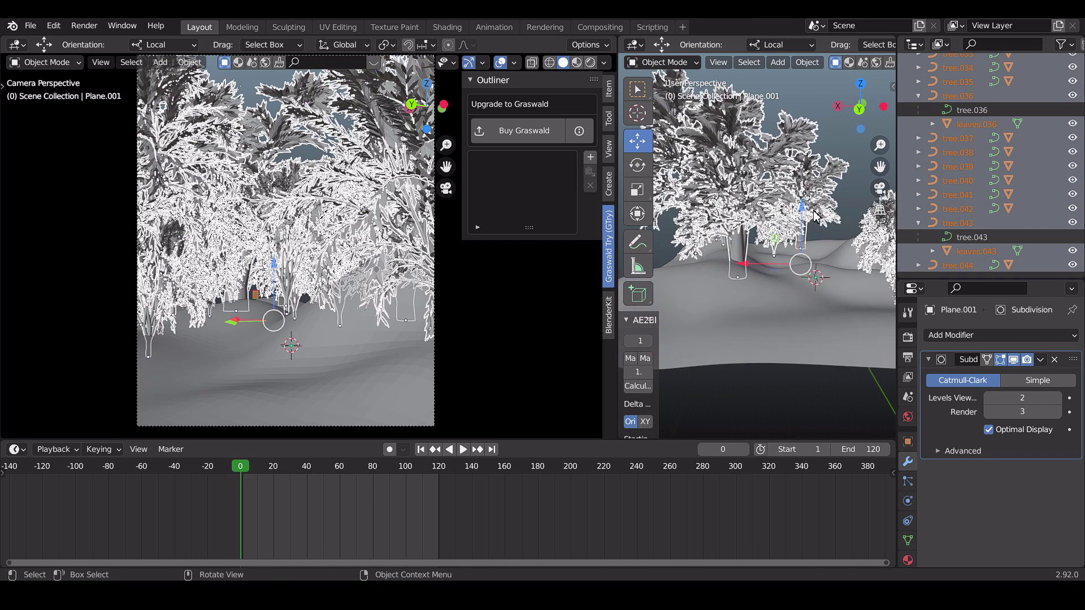
key(m)
click(803, 190)
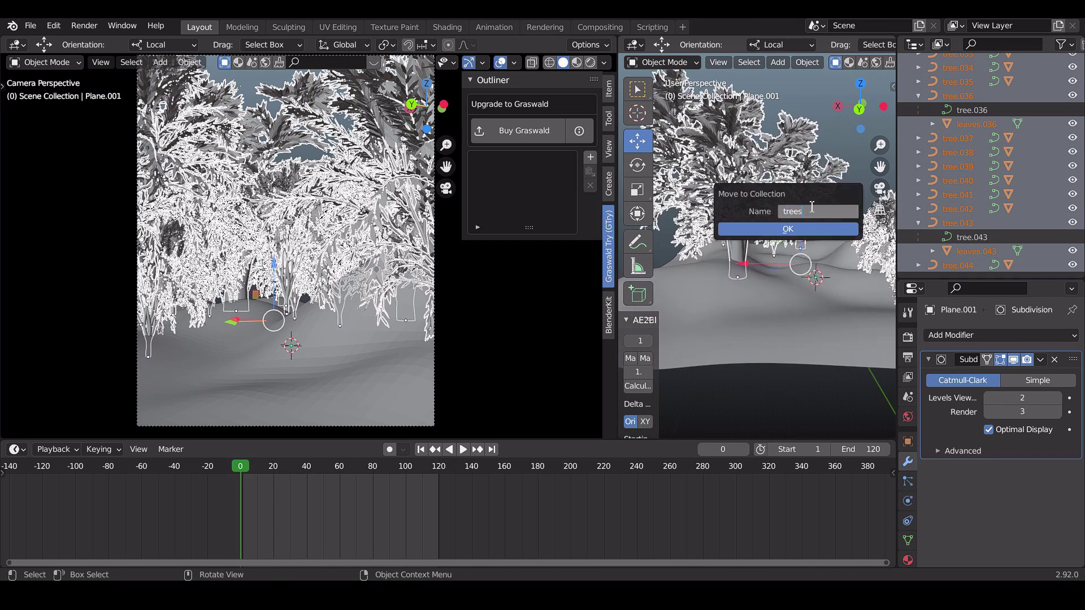
key(Return)
key(Return)
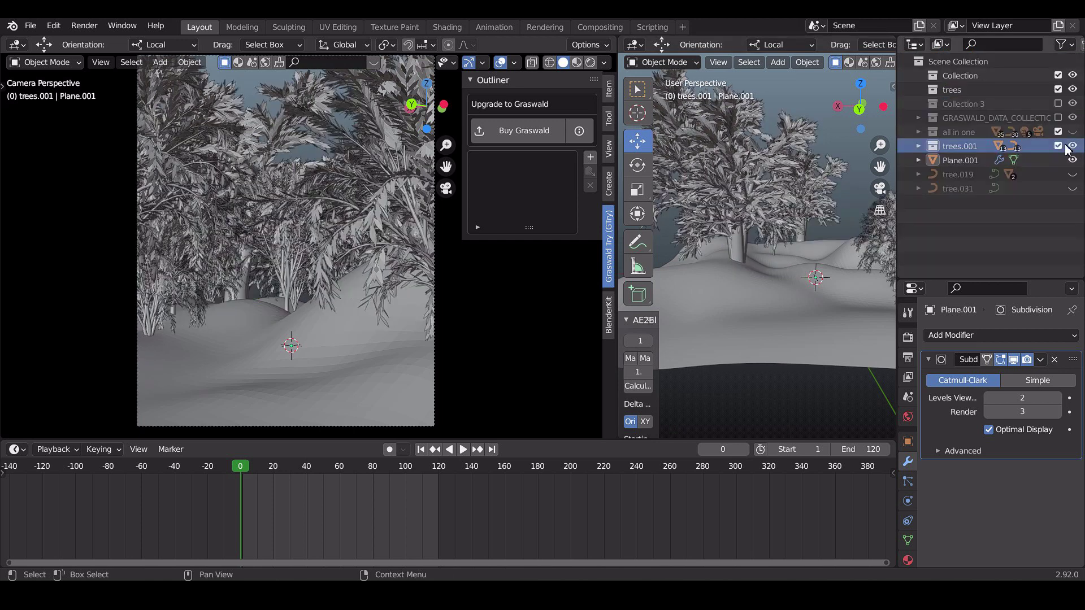
Step: Toggle the trees.001 collection off and on to check which objects it contains
click(1059, 146)
click(1059, 146)
click(1059, 146)
click(1059, 146)
Step: Duplicate the leaves of a small tree and move the copy well clear of the terrain
click(733, 272)
middle_drag(733, 271, 732, 304)
key(shift+d)
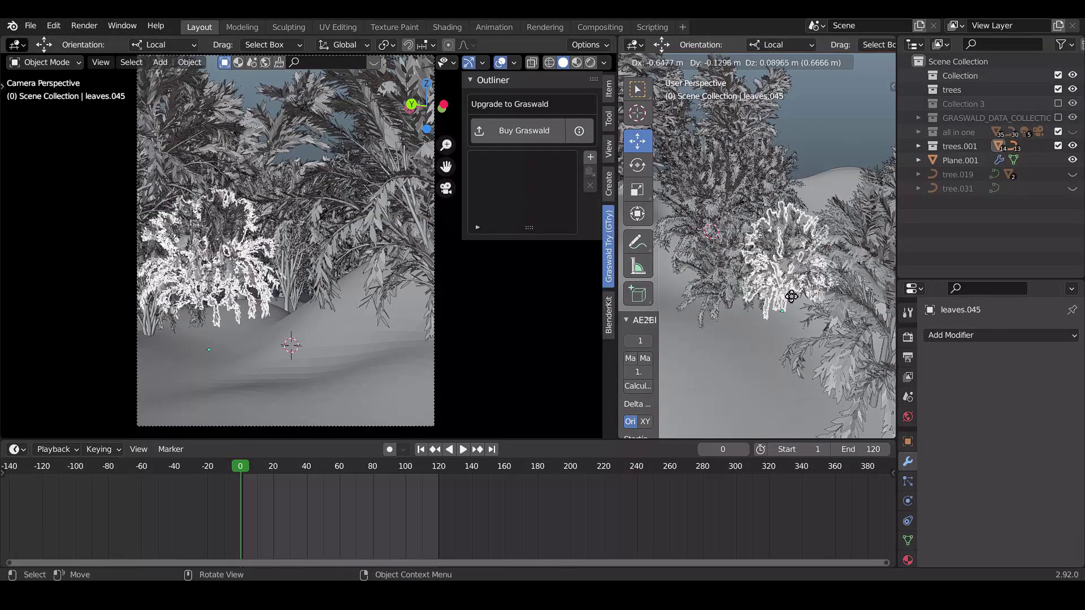
right_click(787, 298)
drag(711, 365, 726, 185)
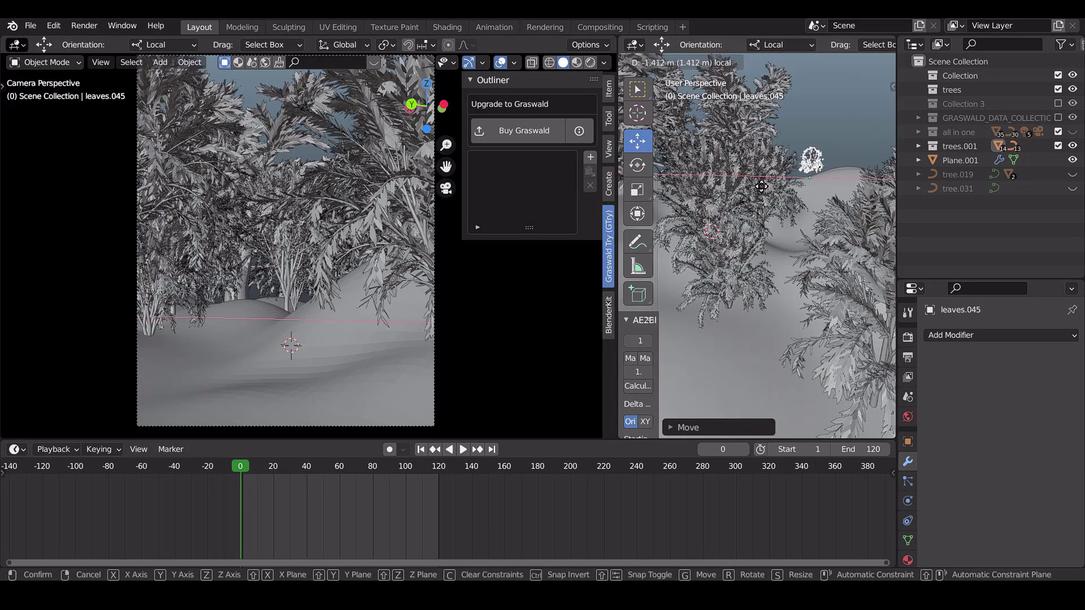
key(KP_Decimal)
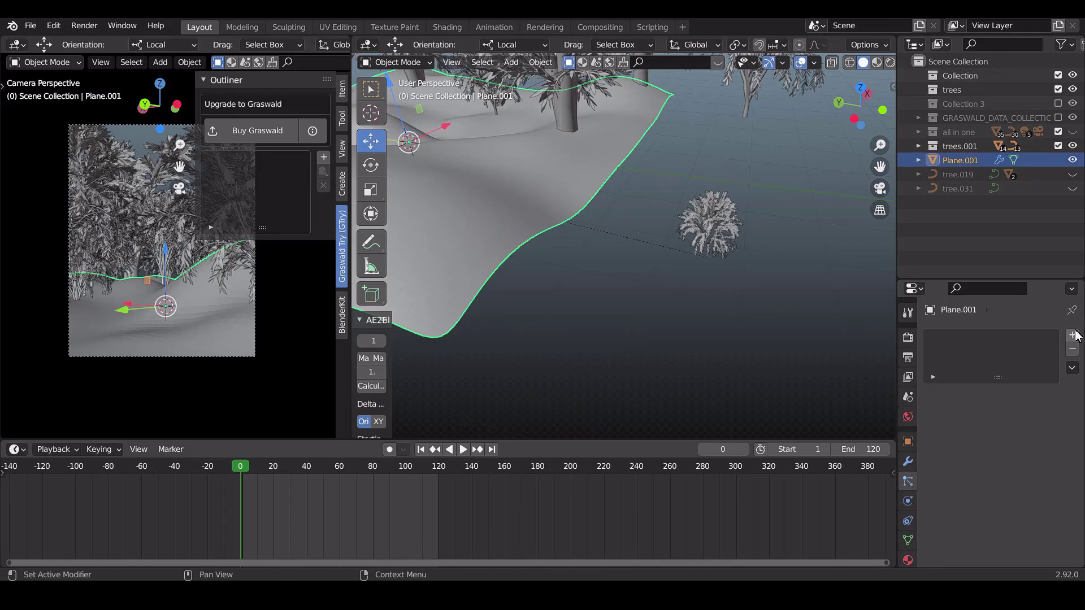
Step: Add a Hair particle system to the terrain, rendered as Object with the duplicated leaves beside the terrain as the instance
click(1073, 335)
click(1040, 413)
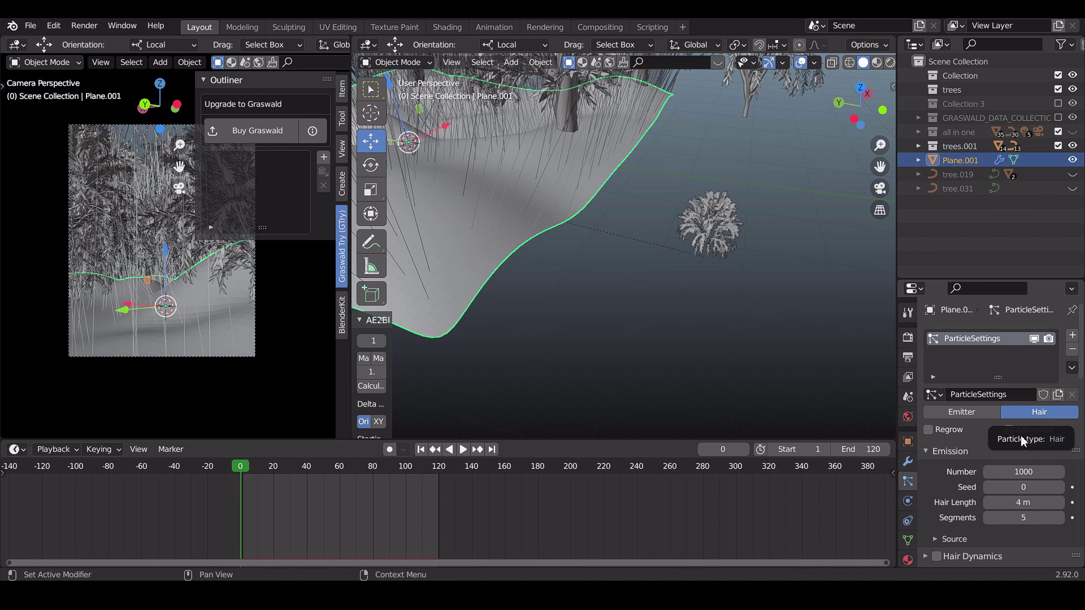
scroll(971, 485, down, 5)
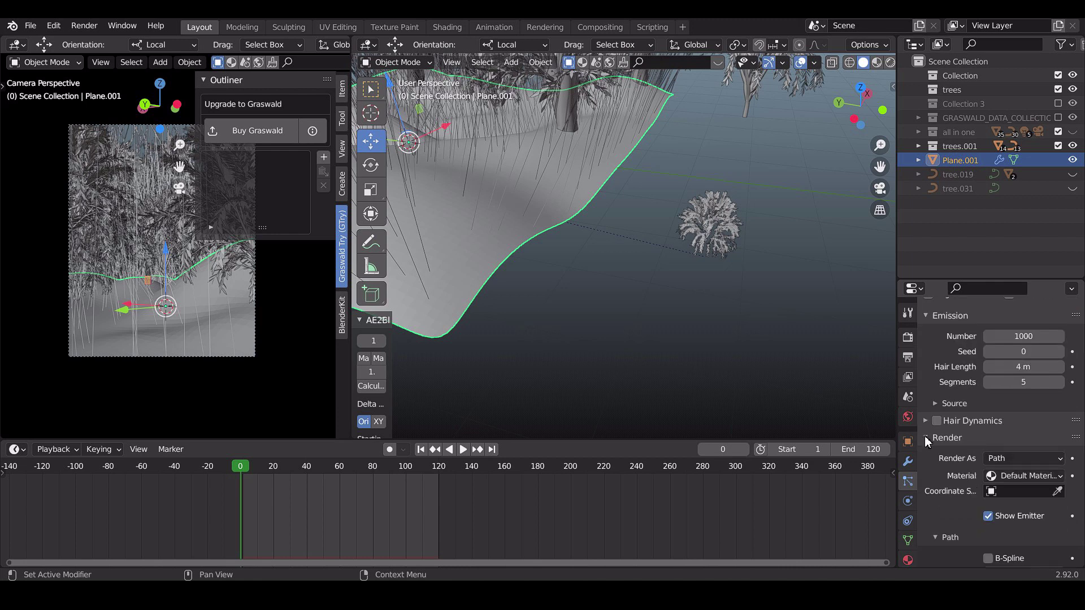
click(1012, 459)
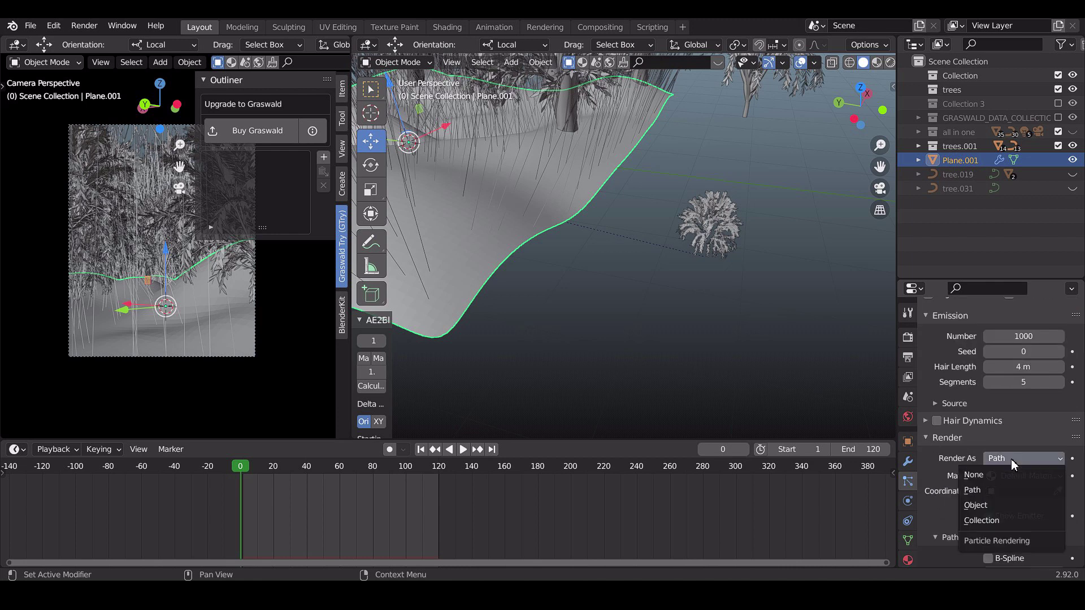
click(995, 506)
scroll(1012, 503, down, 4)
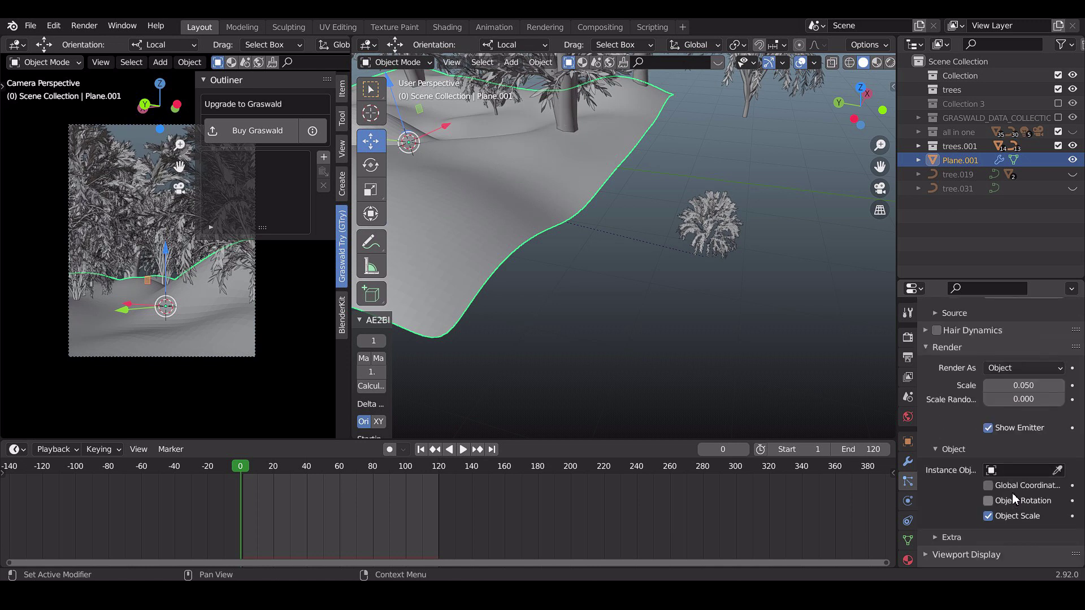
click(1058, 472)
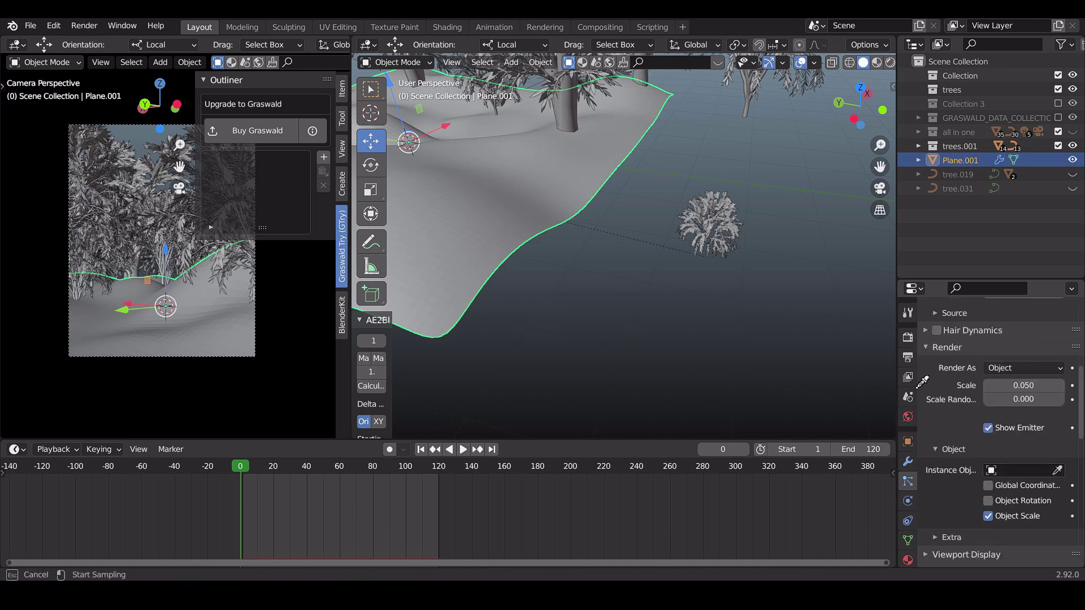
click(714, 226)
Step: Weight paint the terrain at weight 1.000 across the area seen by the camera and around the trees
middle_drag(614, 291, 571, 226)
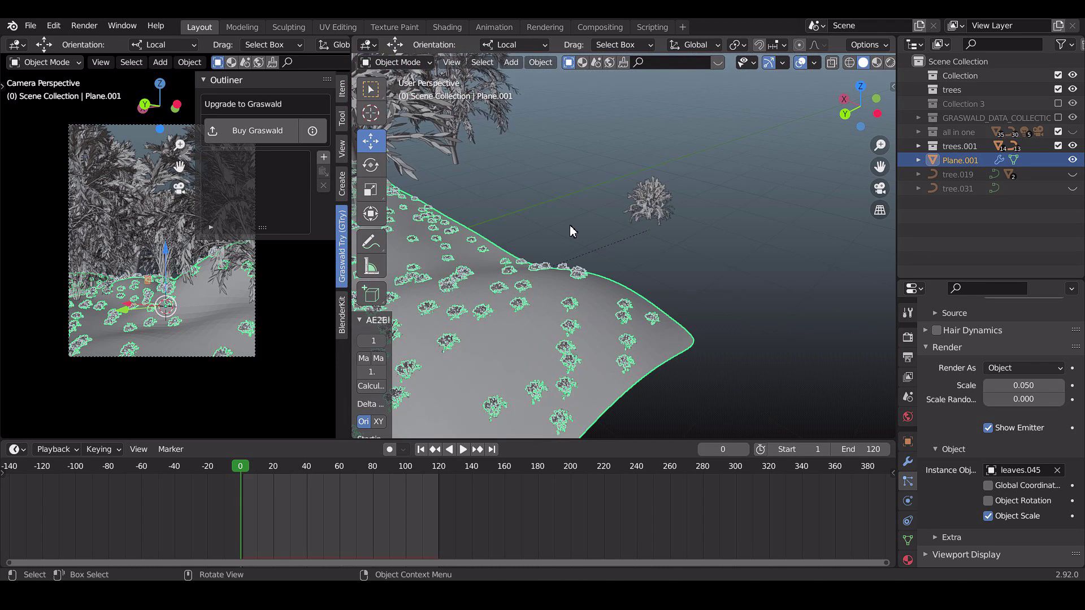
scroll(570, 225, up, 4)
middle_drag(570, 225, 672, 238)
scroll(672, 237, up, 3)
click(395, 63)
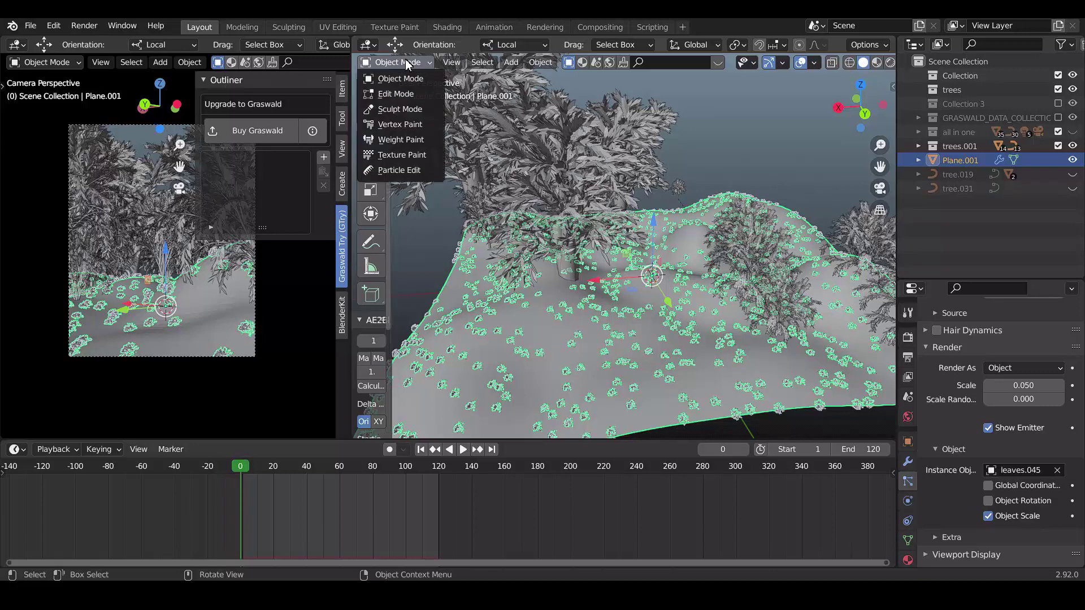
click(406, 139)
mouse_move(185, 327)
mouse_down()
mouse_move(170, 314)
mouse_move(107, 315)
mouse_move(215, 305)
mouse_move(243, 317)
mouse_up()
middle_drag(565, 339, 798, 391)
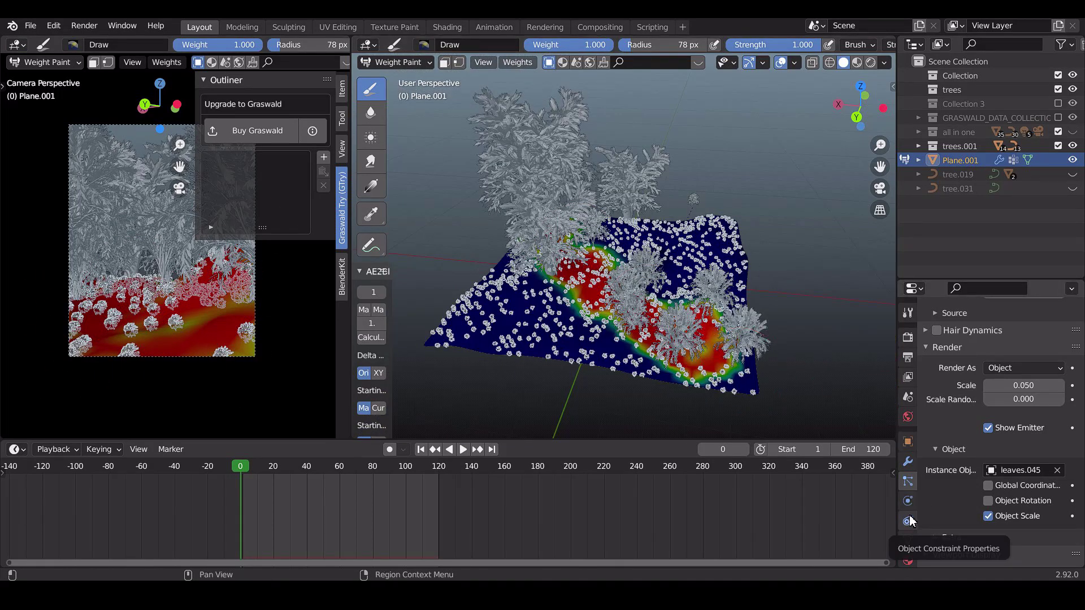
Step: Limit the particle density on the terrain to the painted vertex group "Group"
click(908, 540)
scroll(966, 389, up, 3)
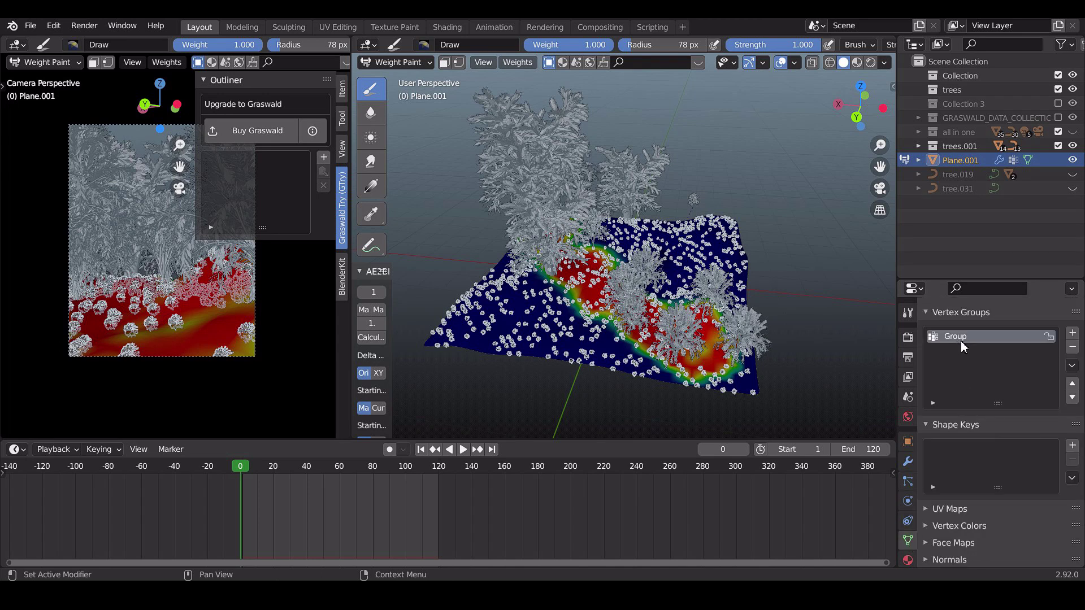
click(908, 481)
scroll(968, 418, down, 8)
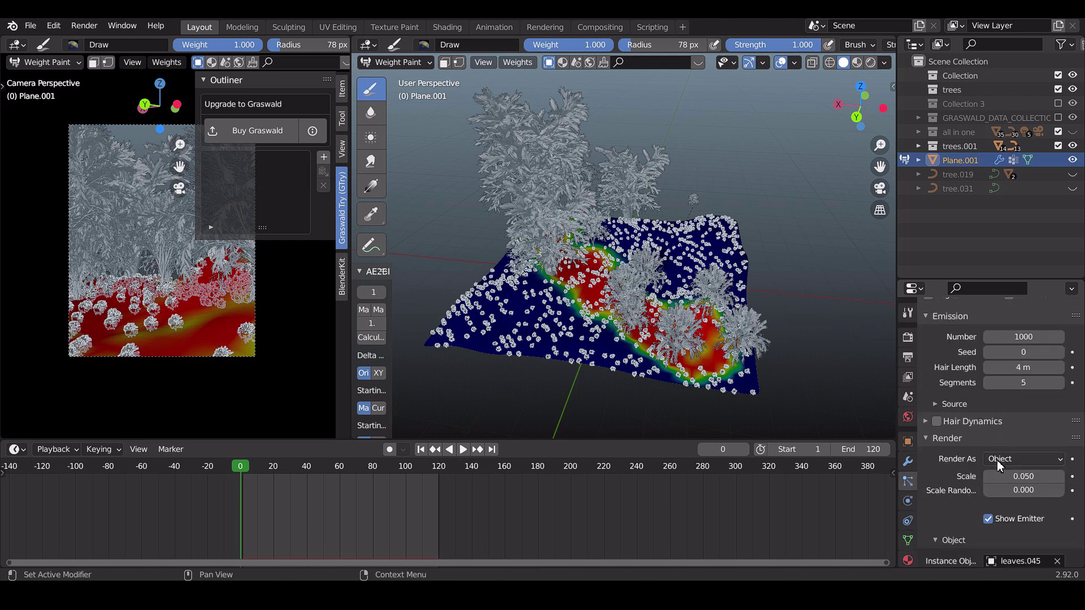
scroll(998, 466, down, 10)
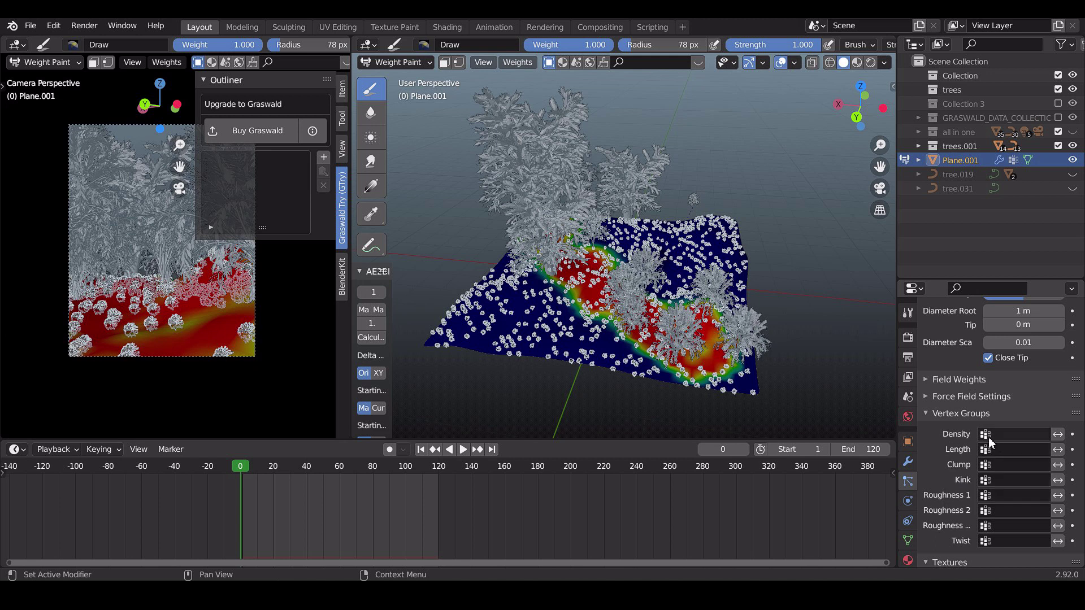
click(1012, 434)
click(1003, 452)
scroll(450, 96, up, 3)
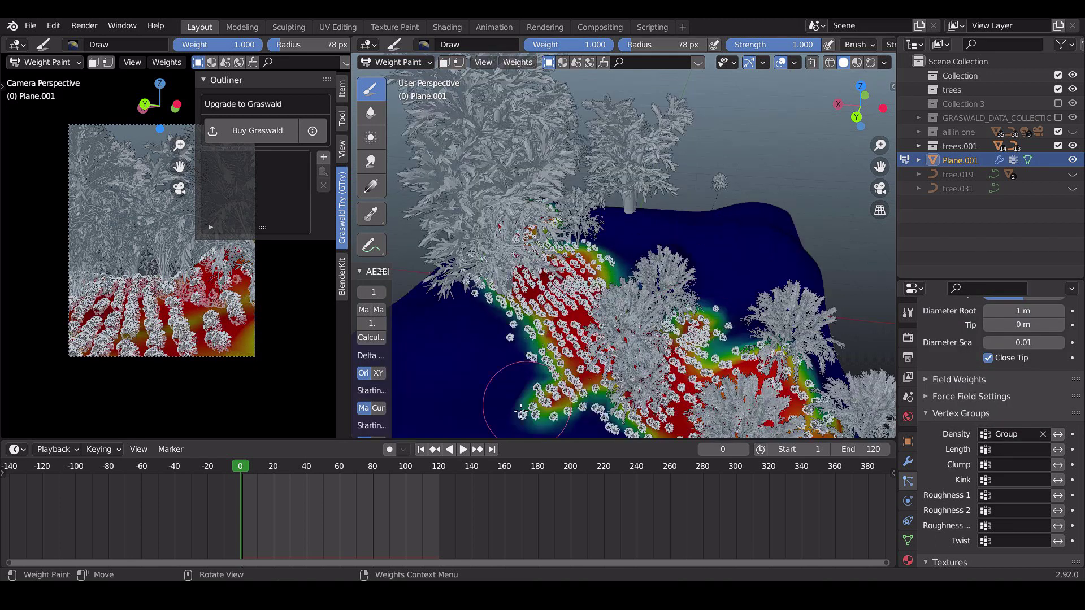
Step: Return to Object Mode and set the particles' render scale to 0.150 with scale randomness 1.000
key(ctrl+Tab)
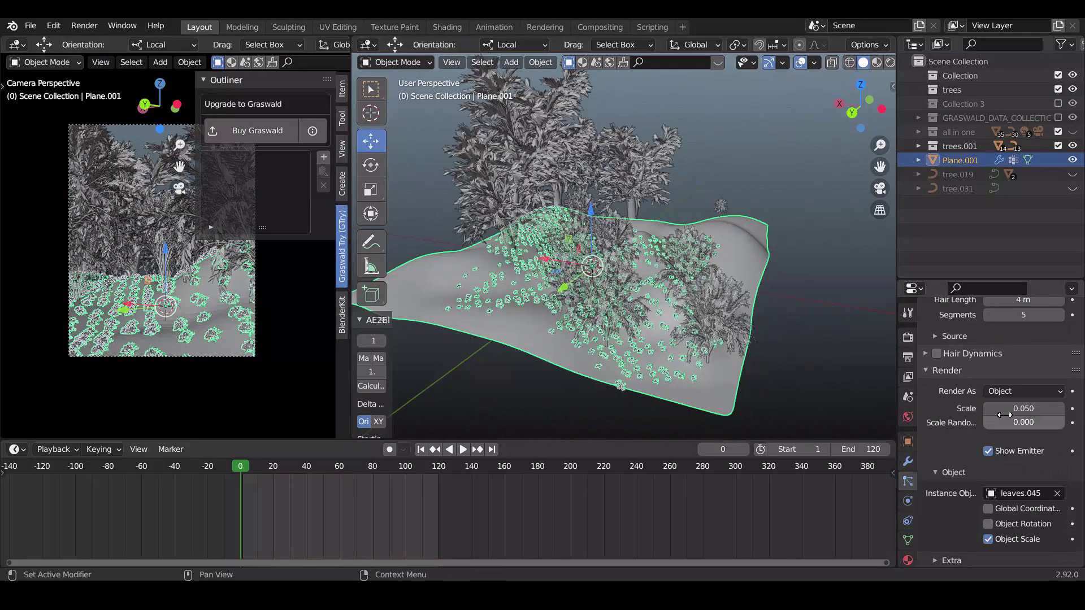
mouse_move(1024, 408)
mouse_down()
mouse_move(1059, 408)
mouse_move(1026, 424)
mouse_move(1062, 424)
mouse_move(1034, 408)
mouse_up()
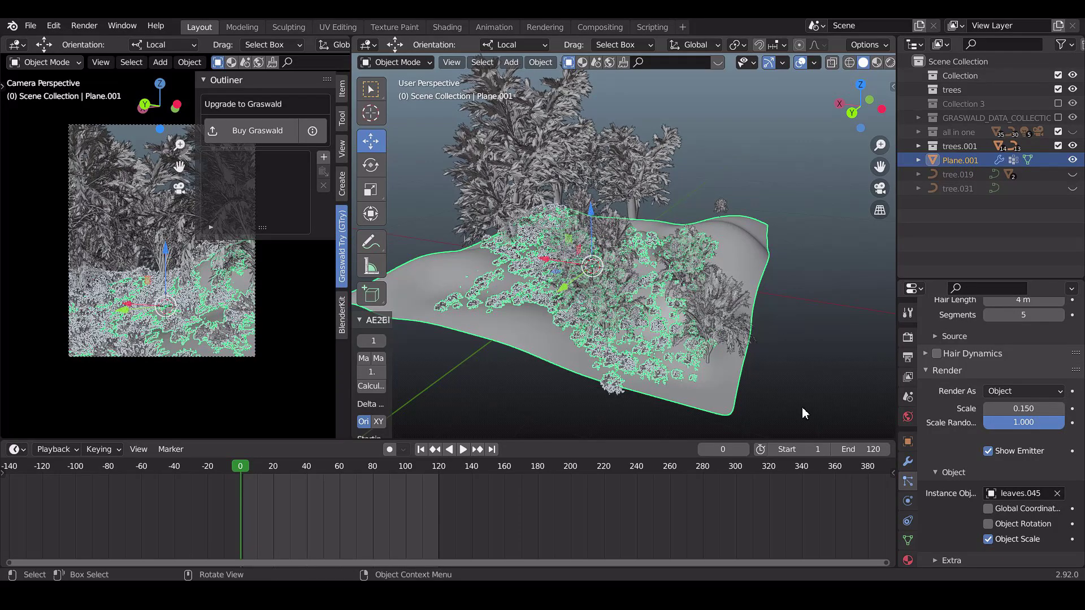
scroll(667, 254, up, 4)
middle_drag(650, 220, 312, 244)
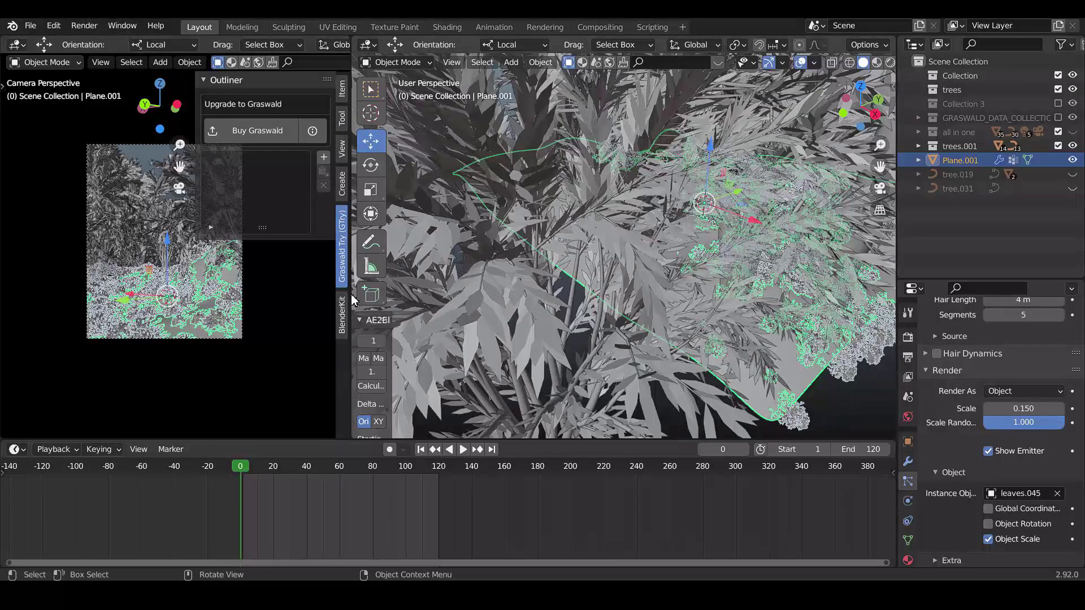
Step: Select the large tree's trunk and create a new material for it in the Shading workspace
middle_drag(627, 309, 605, 295)
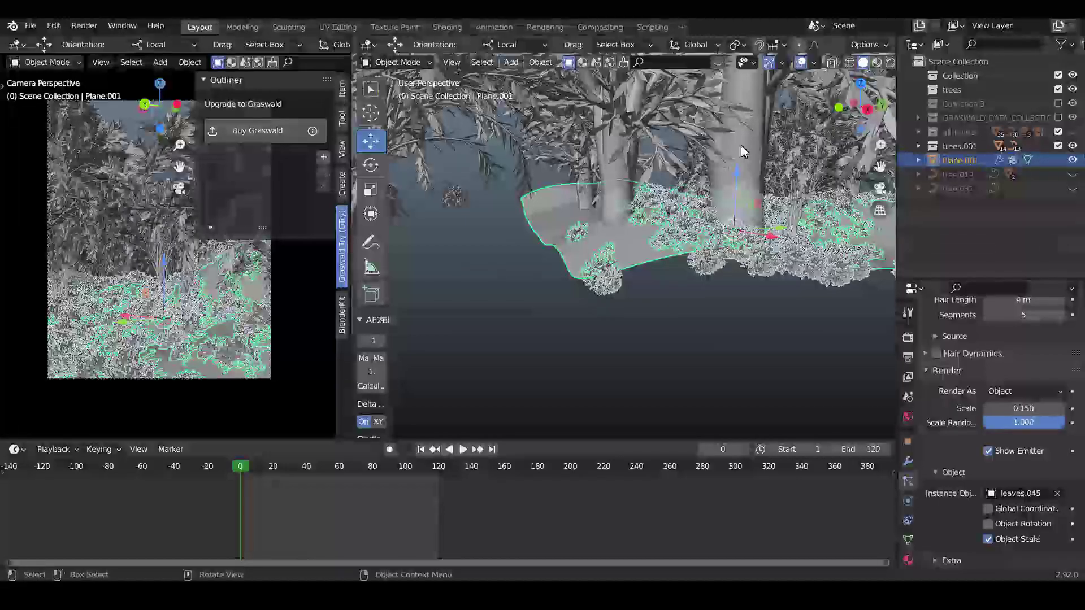
click(743, 147)
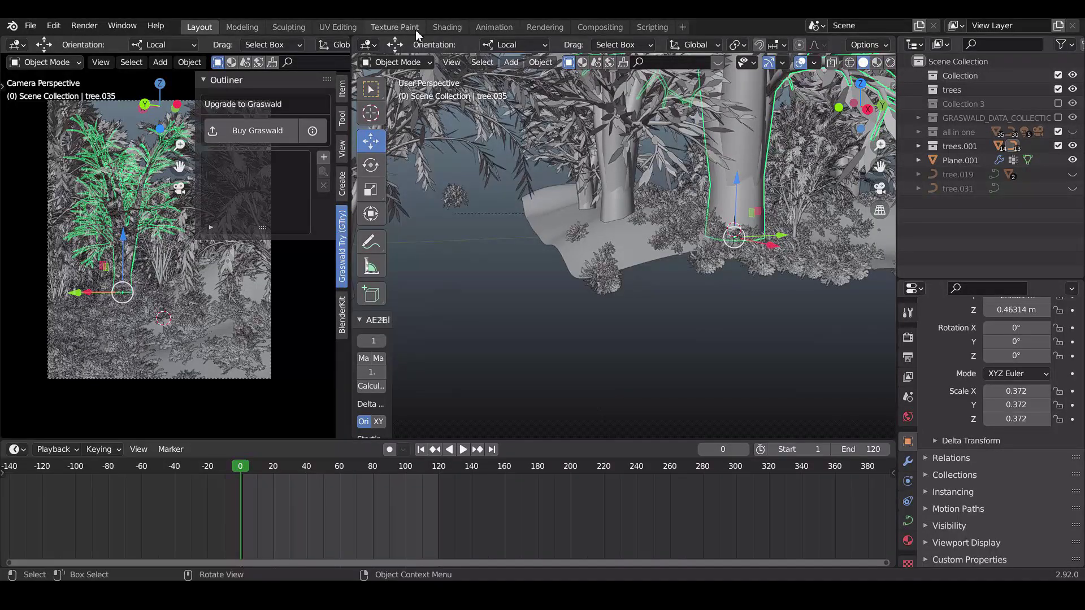
click(444, 28)
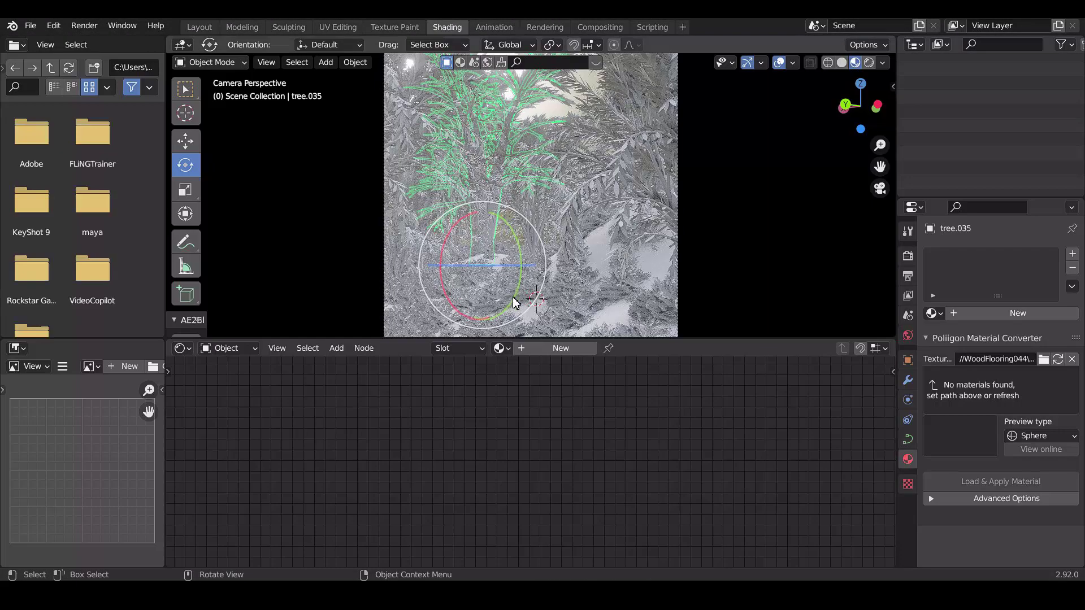
click(561, 348)
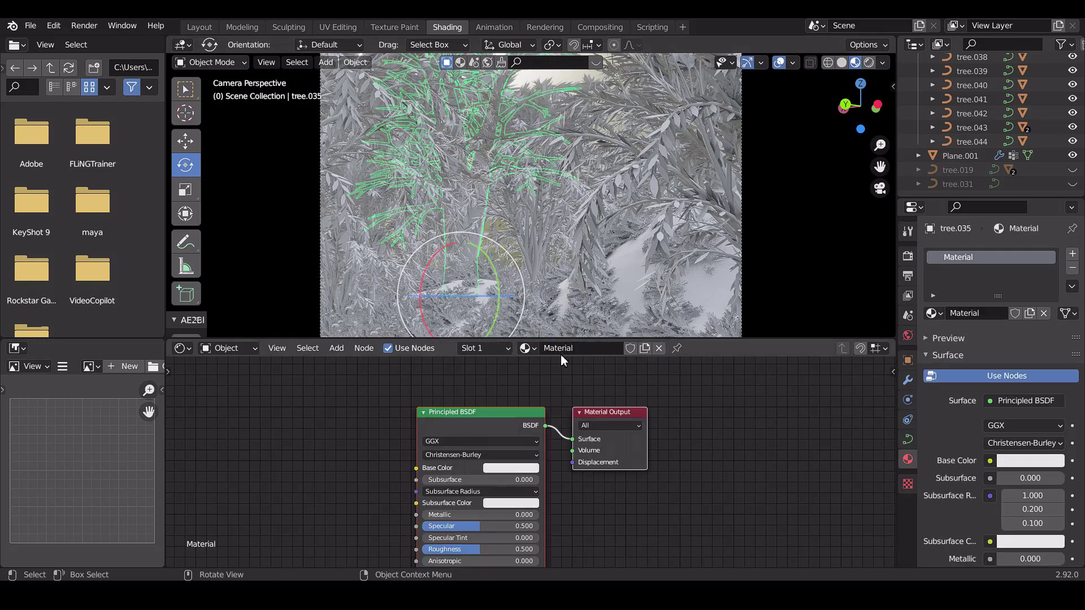
drag(470, 412, 469, 387)
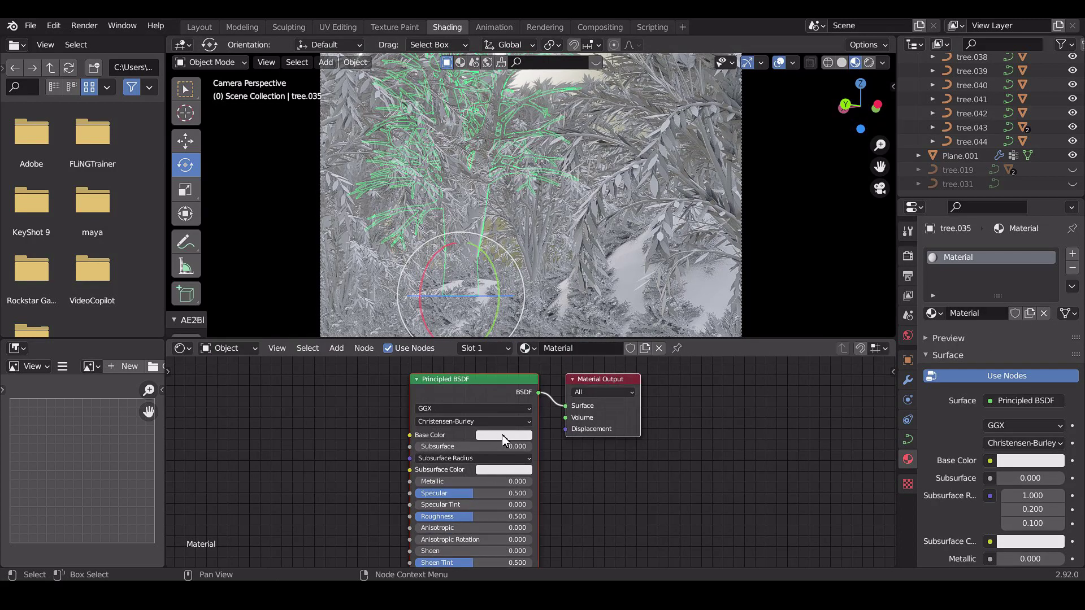
Step: Add an Image Texture node with TexturesCom_BarkDecidious0215_1_M.jpg and connect its color to the trunk material's Base Color
key(shift+a)
text(ima)
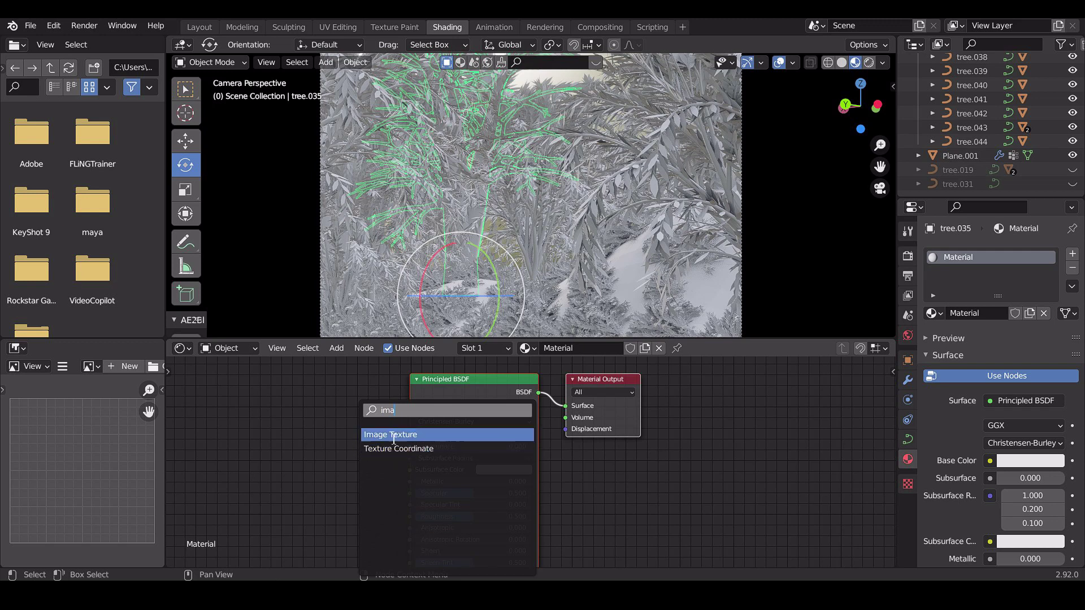
click(391, 436)
click(273, 405)
drag(384, 426, 410, 436)
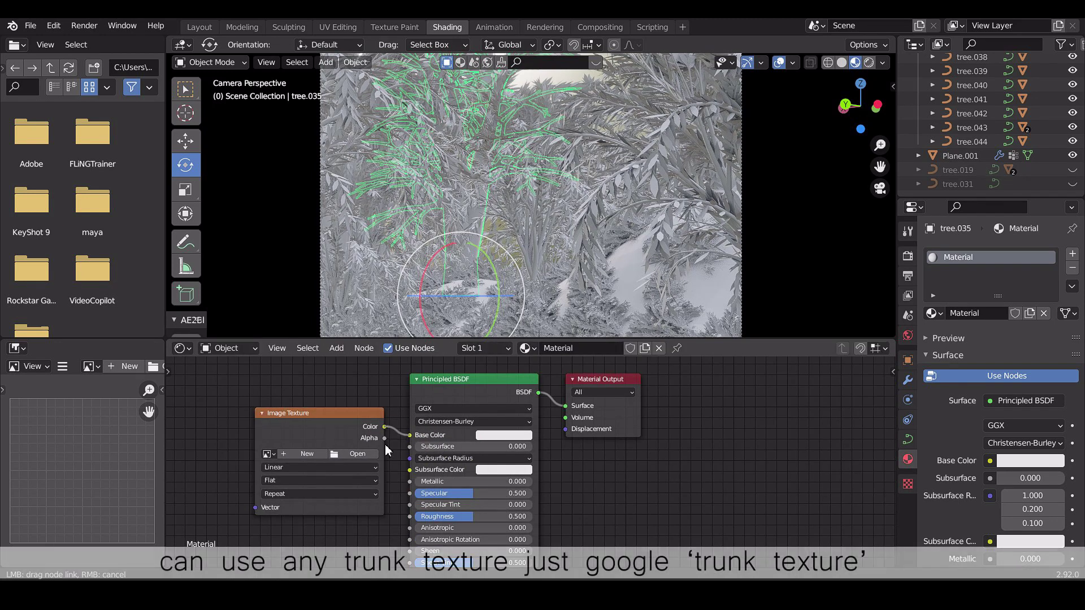
click(350, 453)
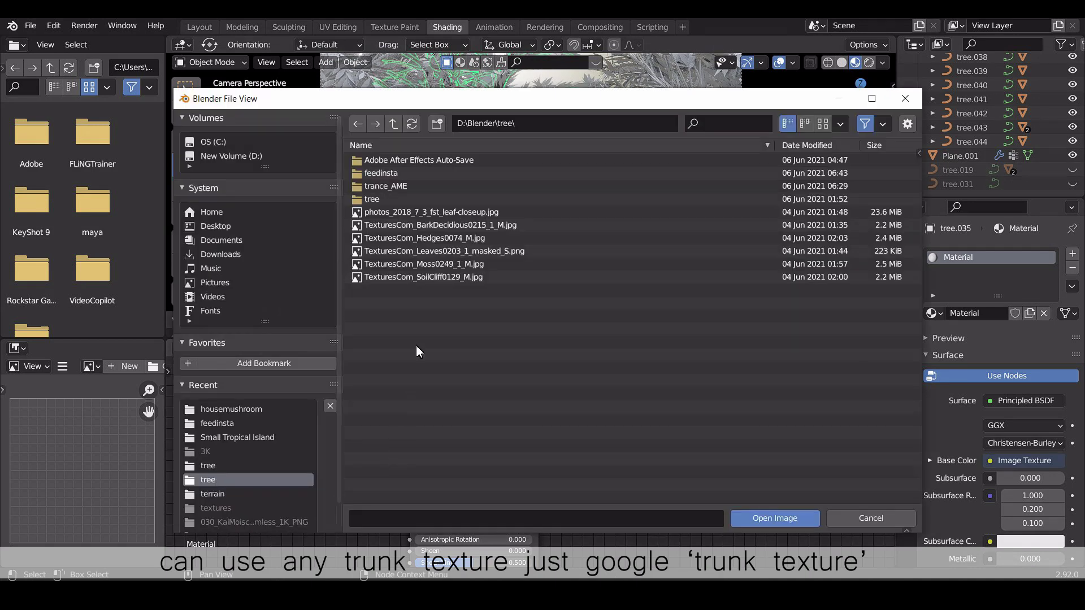
click(435, 224)
click(768, 517)
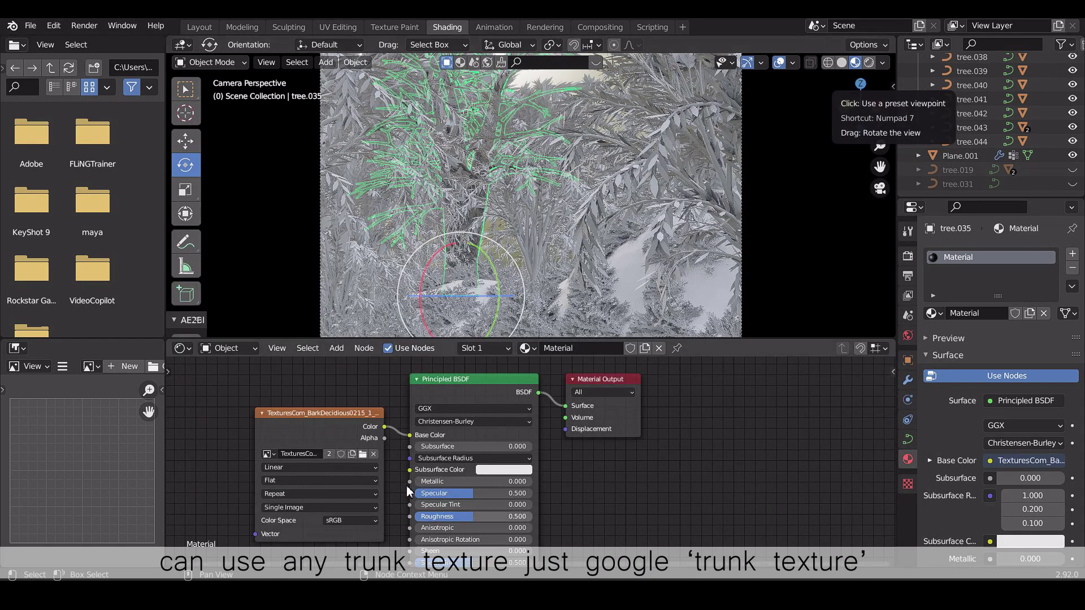
Step: Check that the Node Wrangler add-on is enabled and add Texture Coordinate and Mapping nodes to the bark texture
scroll(444, 232, up, 1)
middle_drag(443, 232, 375, 225)
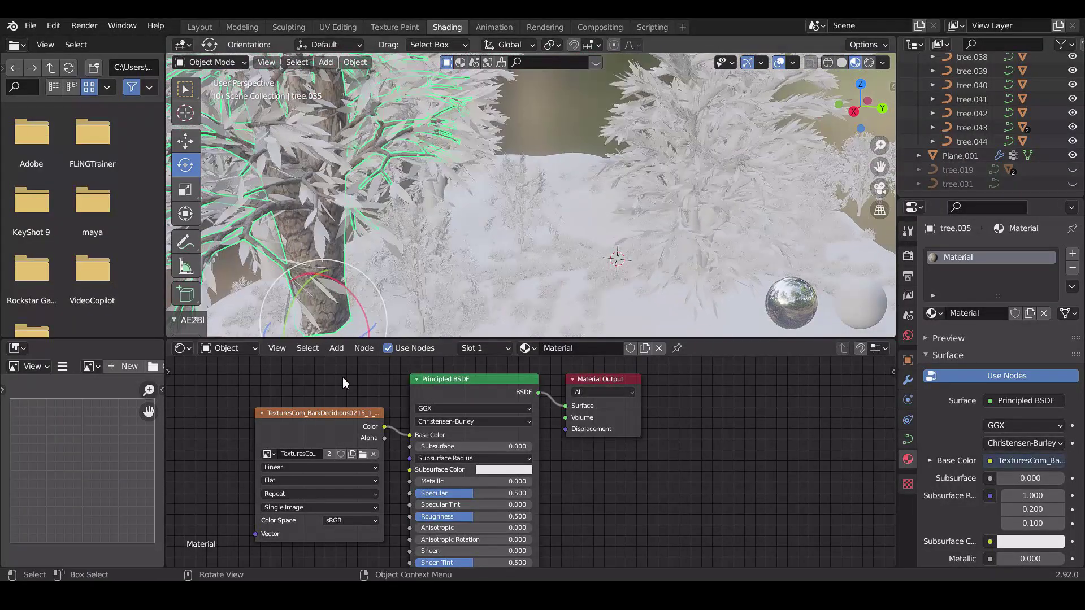
middle_drag(325, 413, 496, 392)
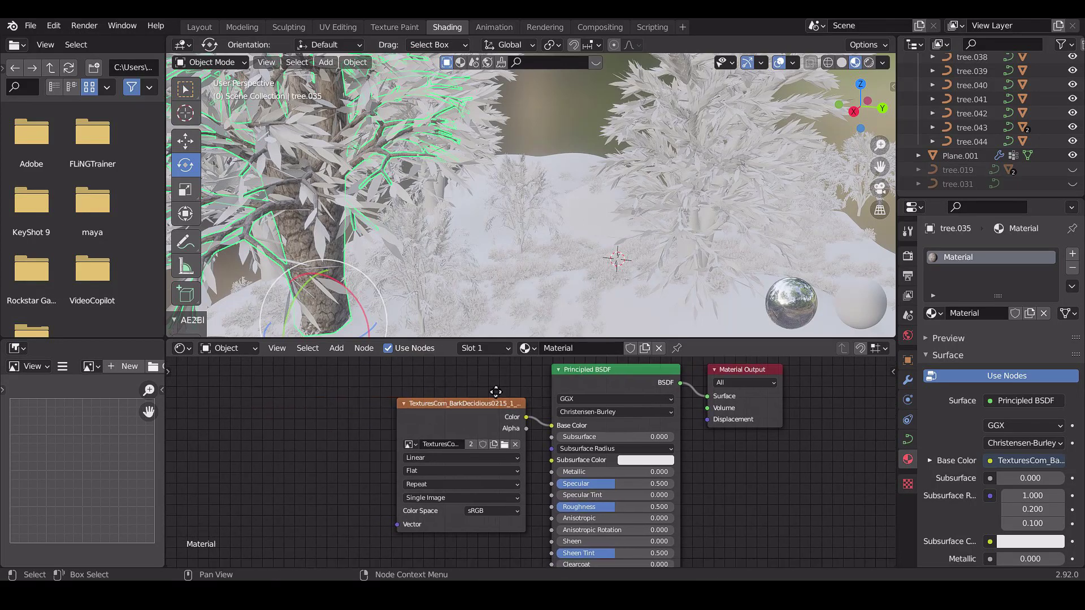
click(54, 26)
click(87, 227)
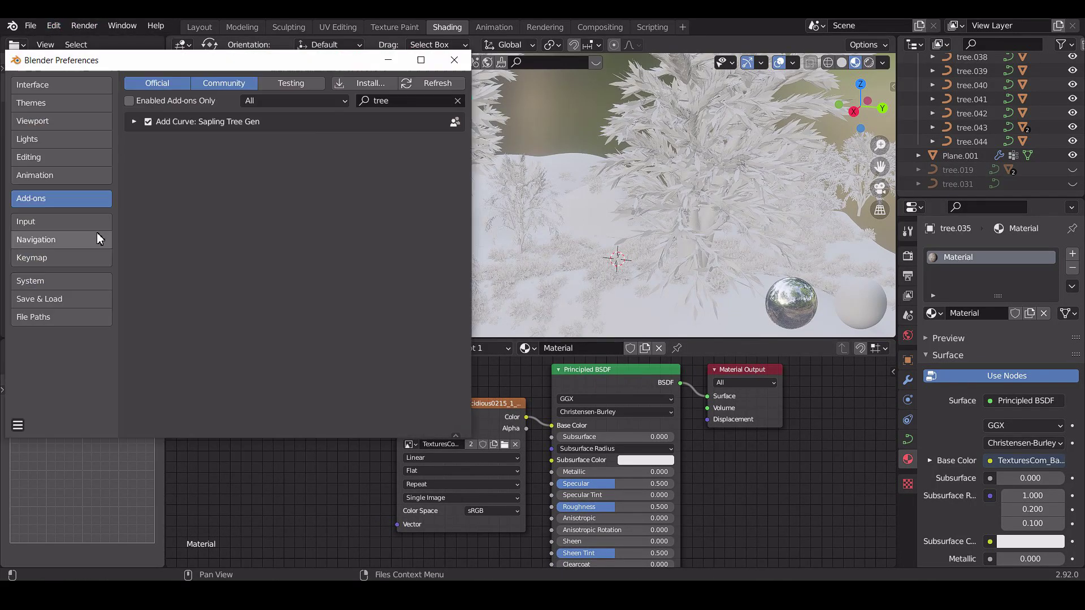
text(w)
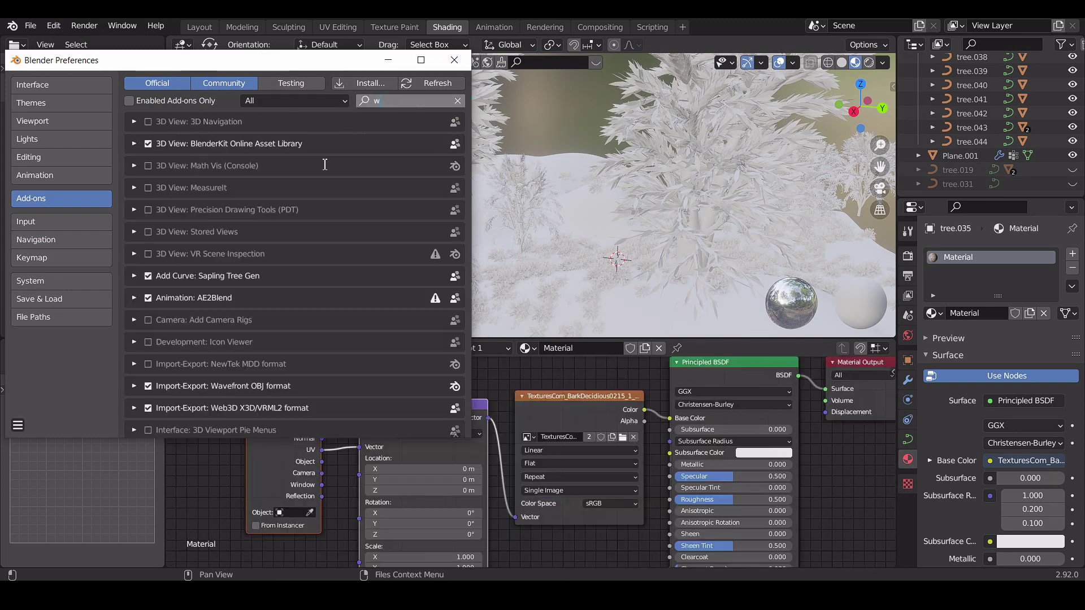
text(r)
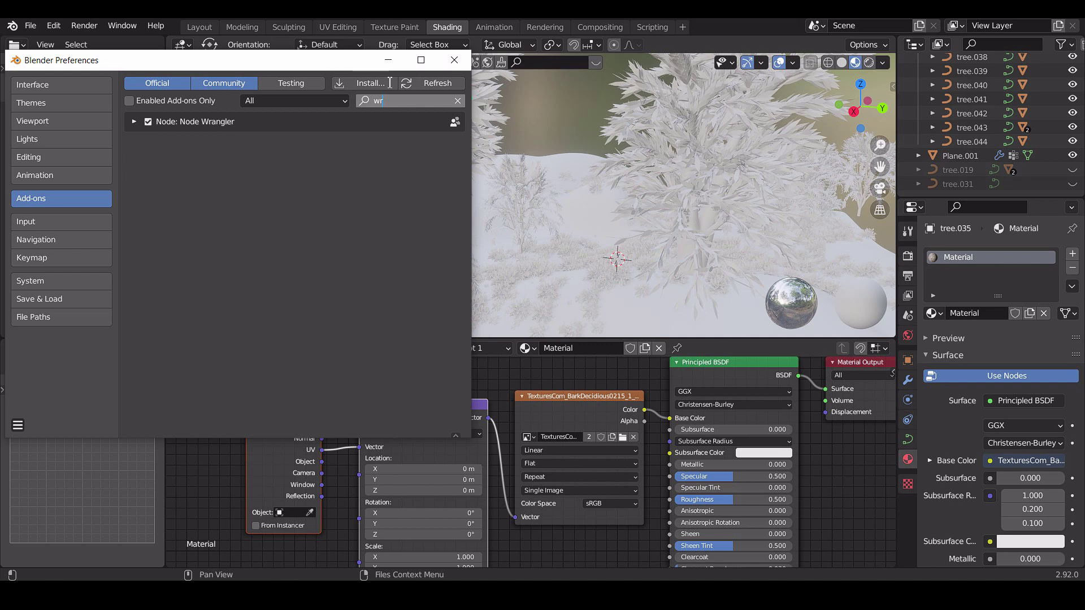
click(454, 60)
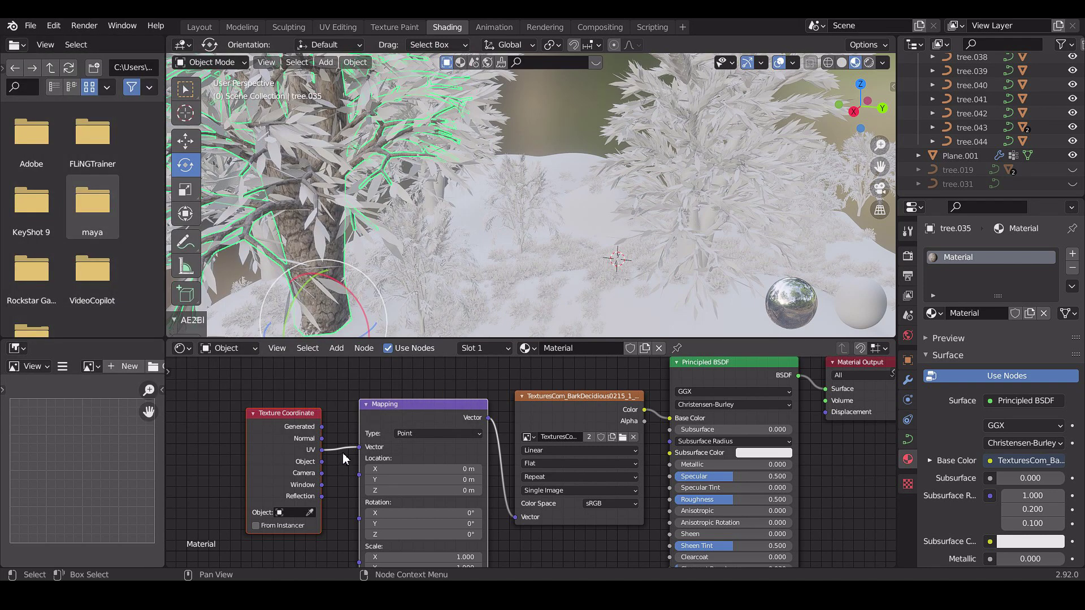
Step: Set the Mapping node's scale to 3.100 on X and Z and 2.600 on Y
middle_drag(347, 460, 339, 417)
drag(415, 514, 452, 513)
mouse_move(415, 524)
mouse_down()
mouse_move(441, 524)
mouse_move(402, 522)
mouse_up()
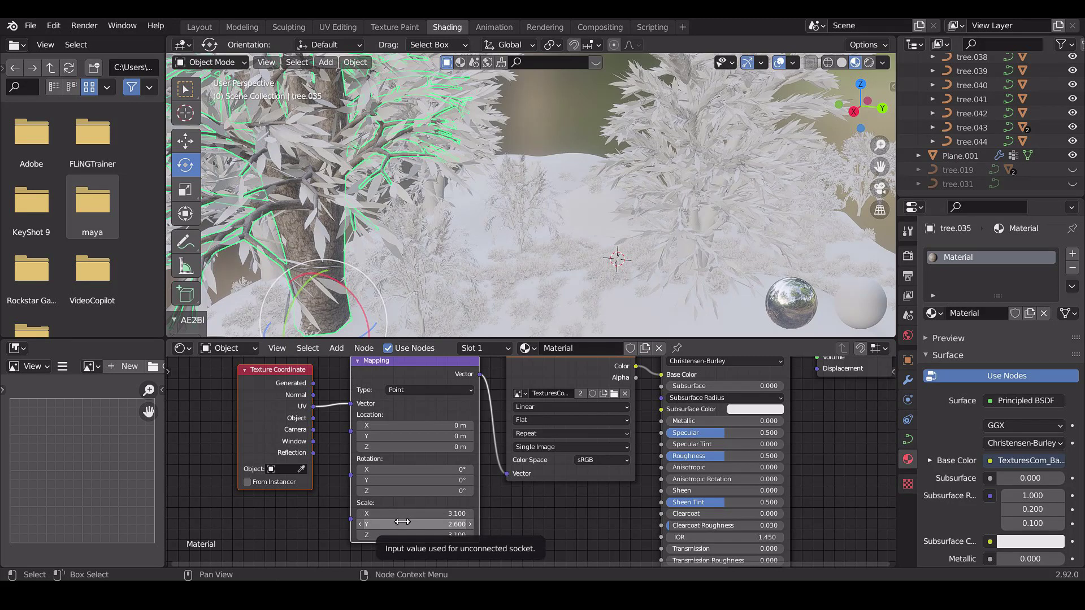
Step: Add a Normal Map node and connect the bark image texture's outputs to its Strength and Color inputs
scroll(402, 522, down, 2)
key(shift+a)
text(norma)
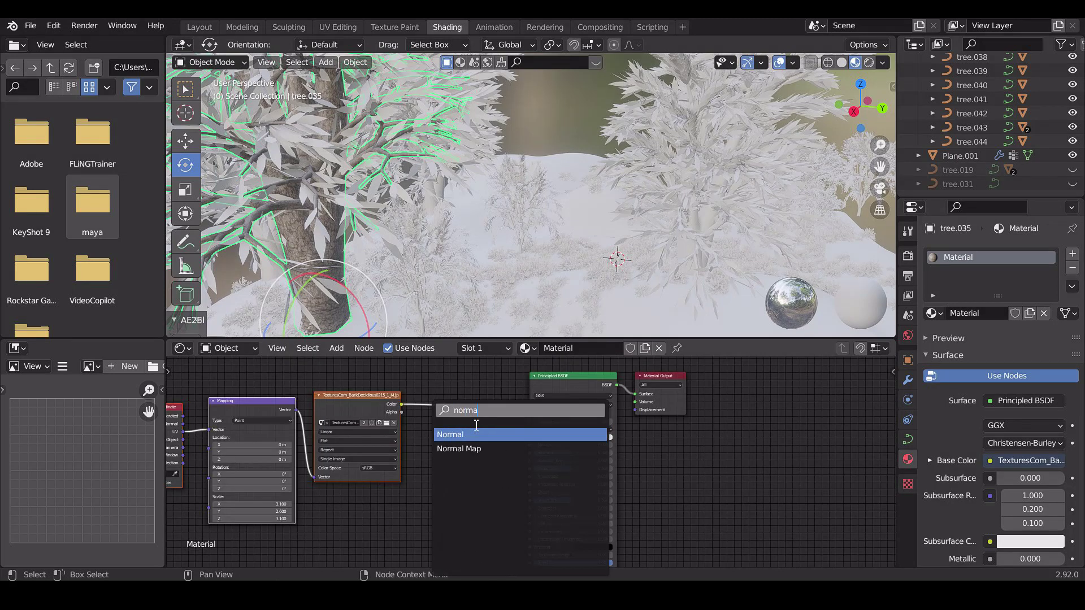
click(475, 448)
drag(430, 493, 402, 412)
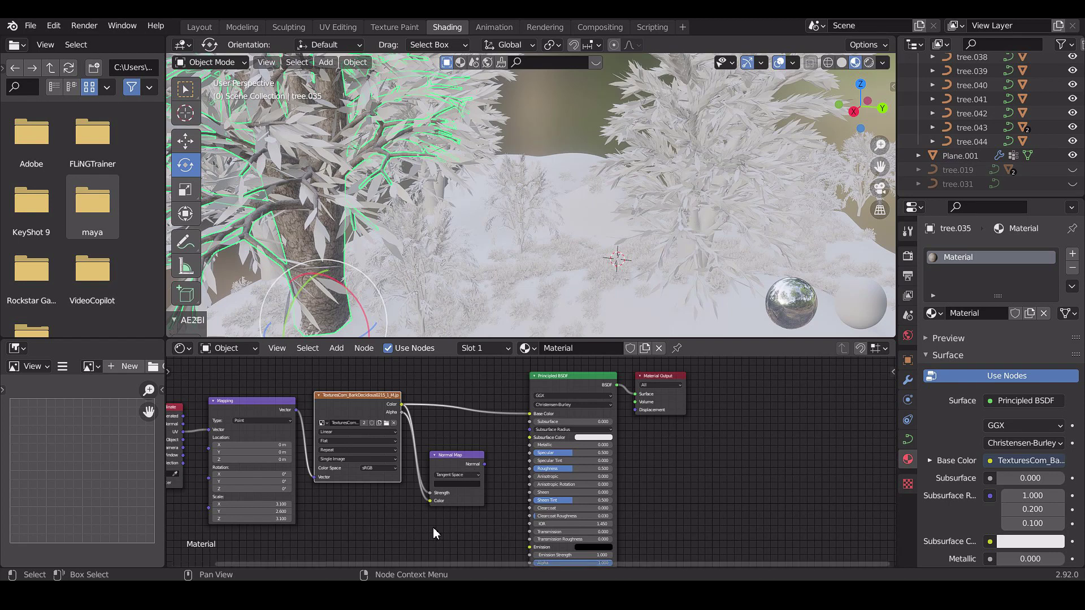
Step: Add a Bump node and connect the Normal Map's output to its Normal input
key(shift+a)
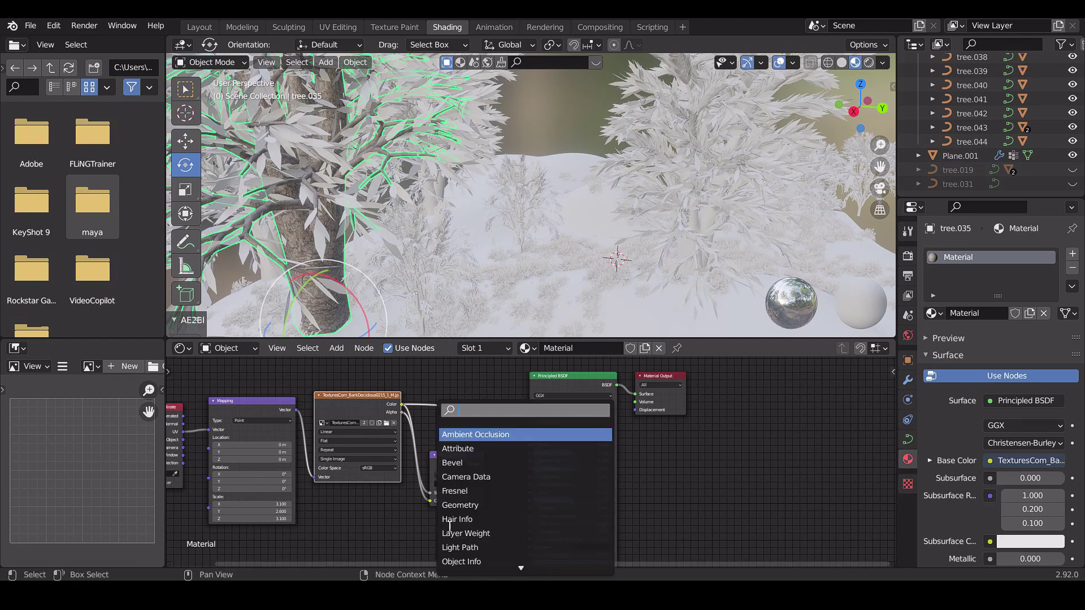
text(bum)
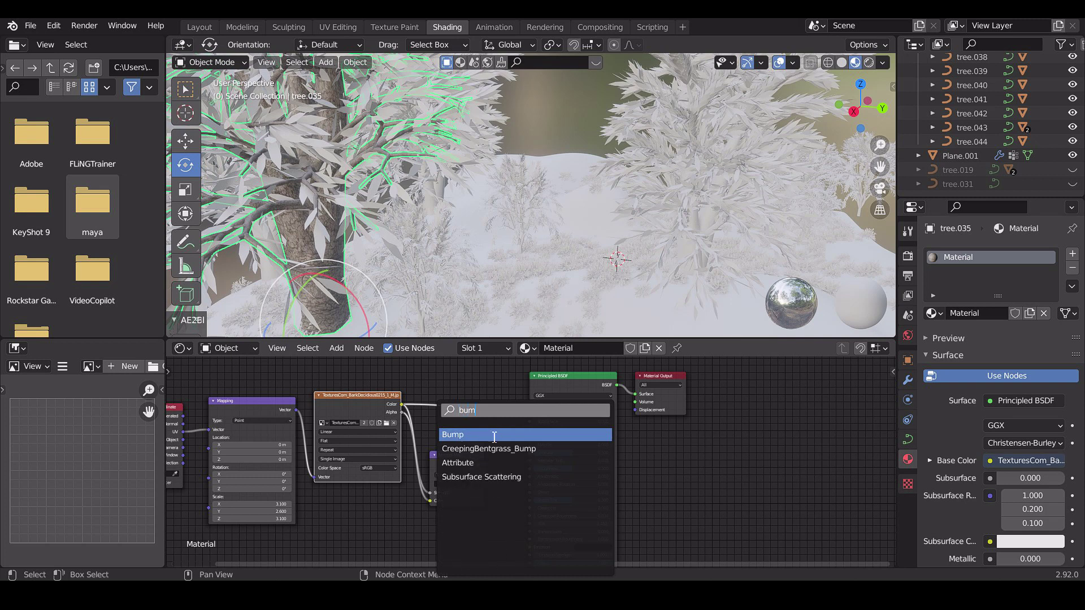
key(Return)
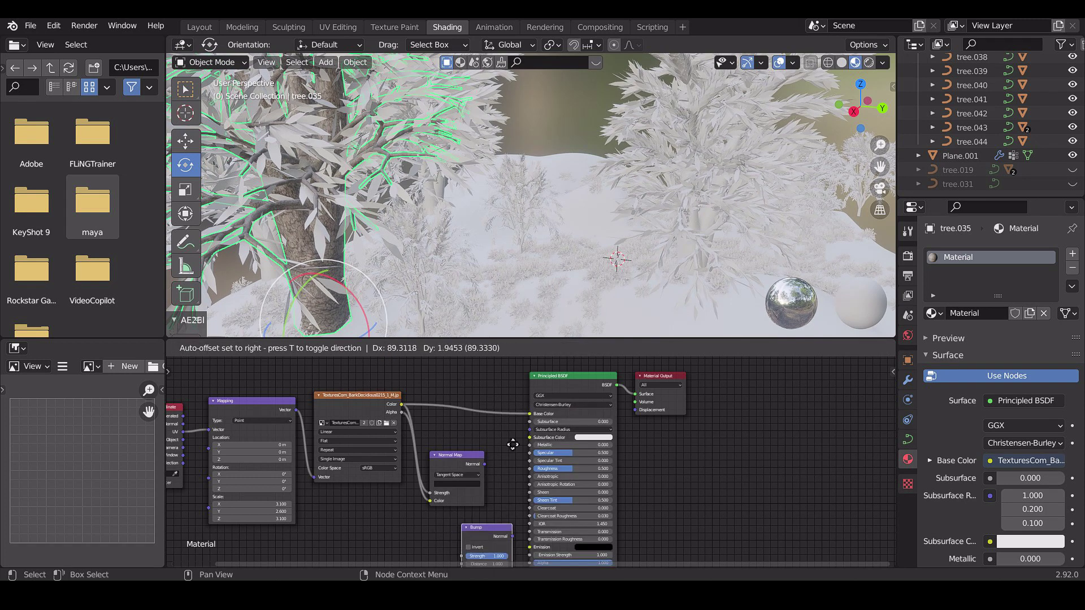
click(512, 441)
drag(458, 460, 442, 449)
shift+scroll(477, 449, down, 3)
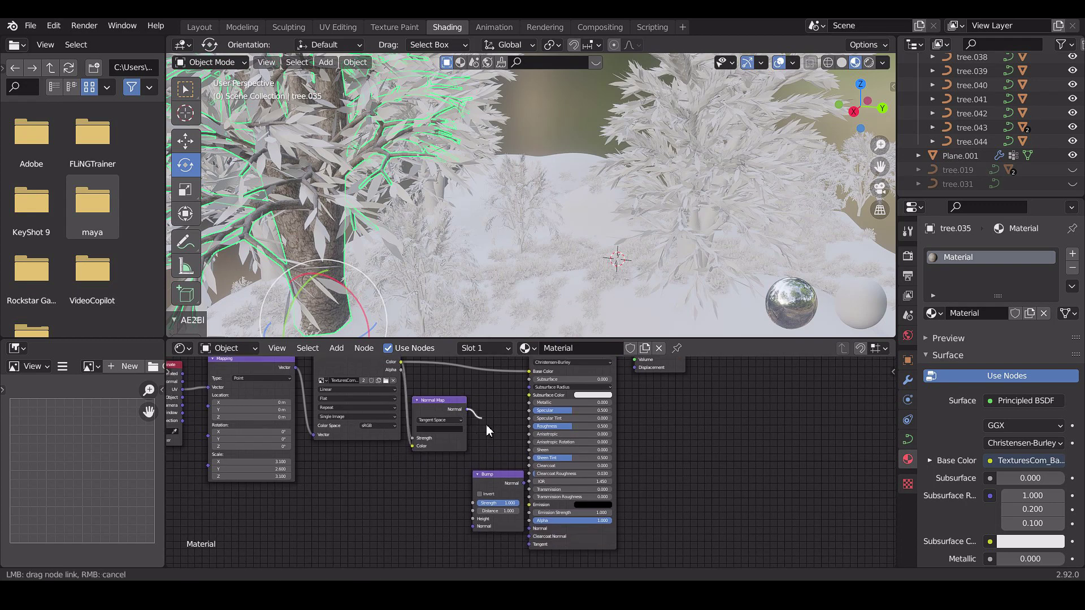
drag(471, 514, 470, 524)
scroll(470, 524, up, 2)
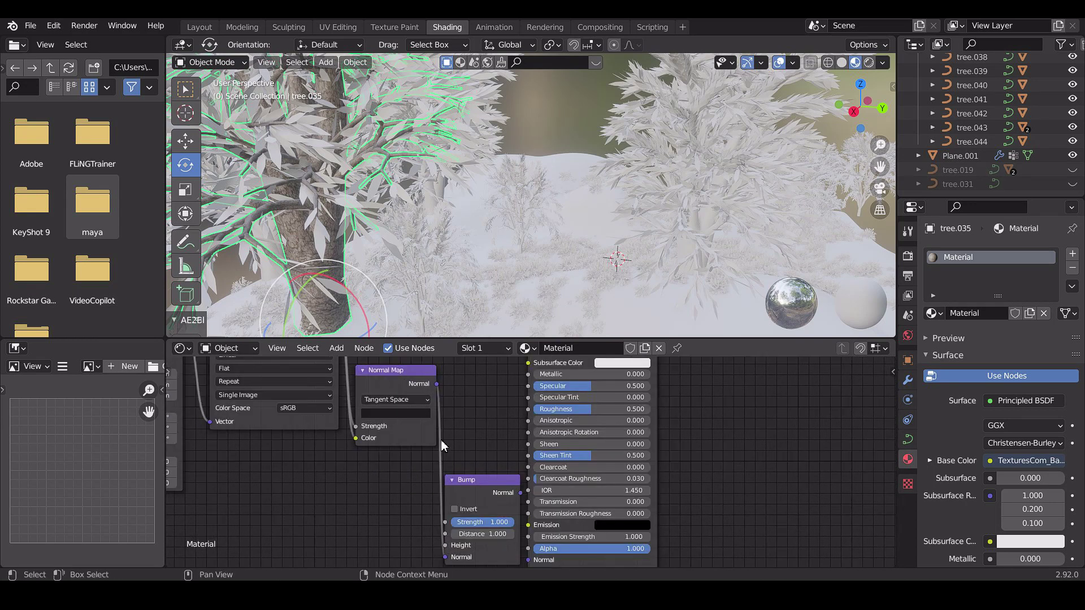
Step: Connect the Bump node's output to the Principled BSDF's Normal input and set the bump strength to 0.347
drag(489, 495, 483, 490)
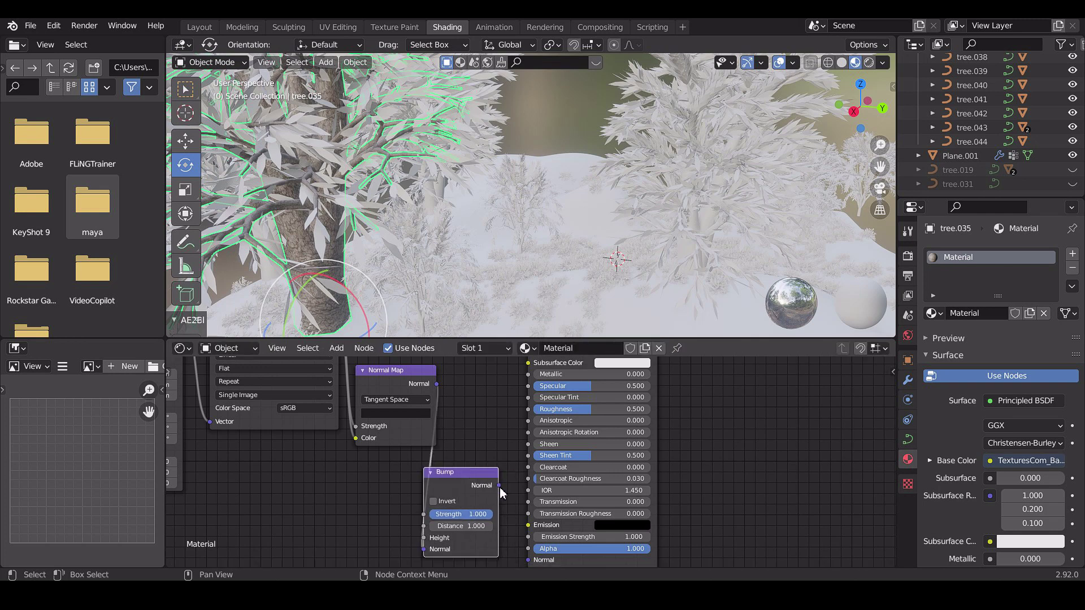
drag(525, 562, 527, 560)
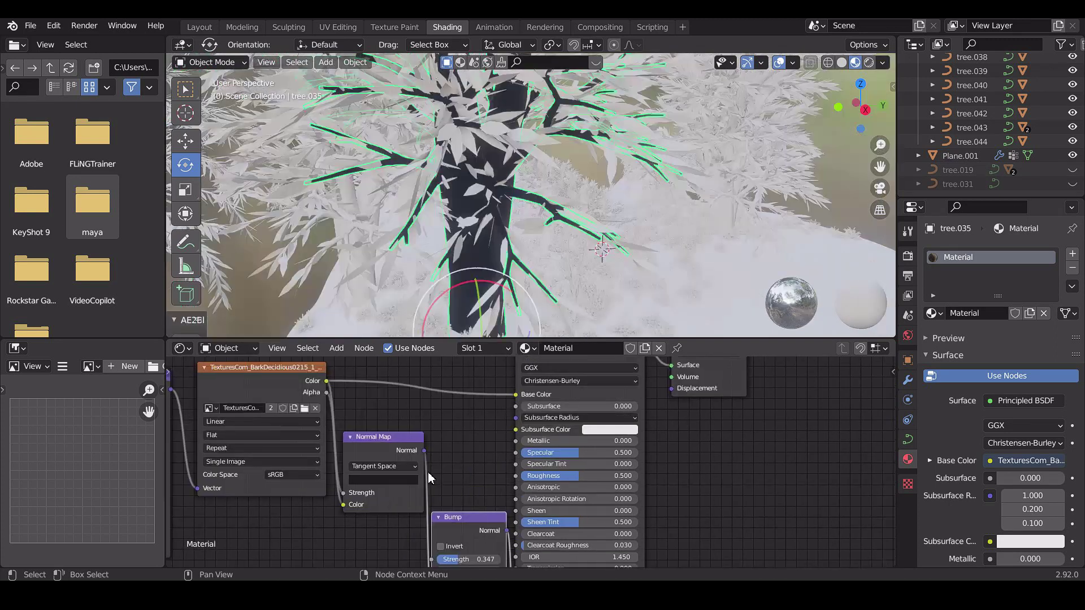
middle_drag(354, 411, 365, 389)
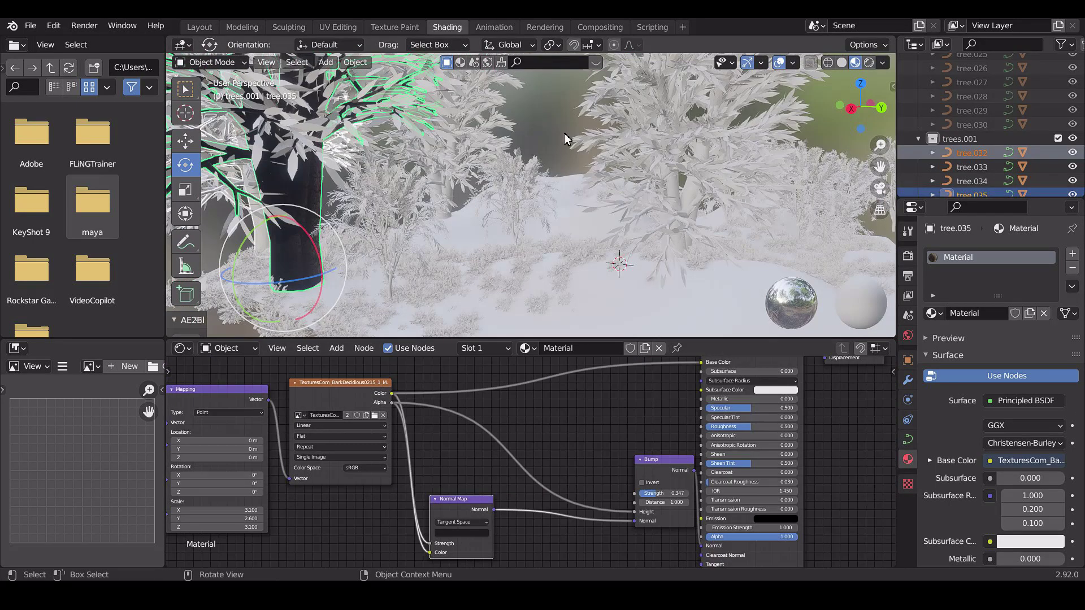
Step: Select all objects in the trees.001 collection with the bark-textured trunk active, and link its material to them
click(707, 144)
right_click(958, 139)
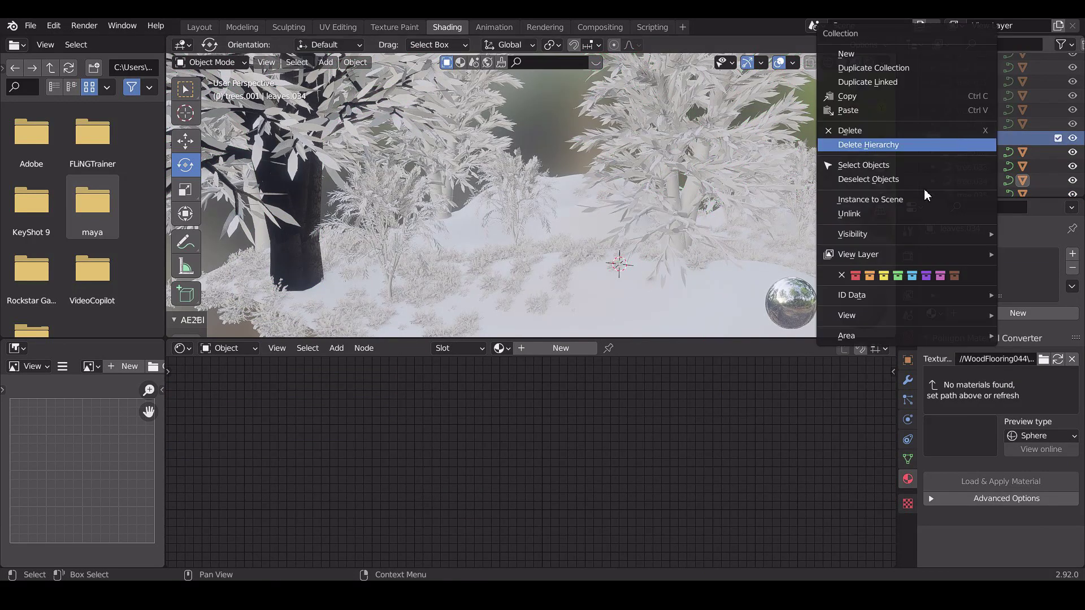
click(885, 166)
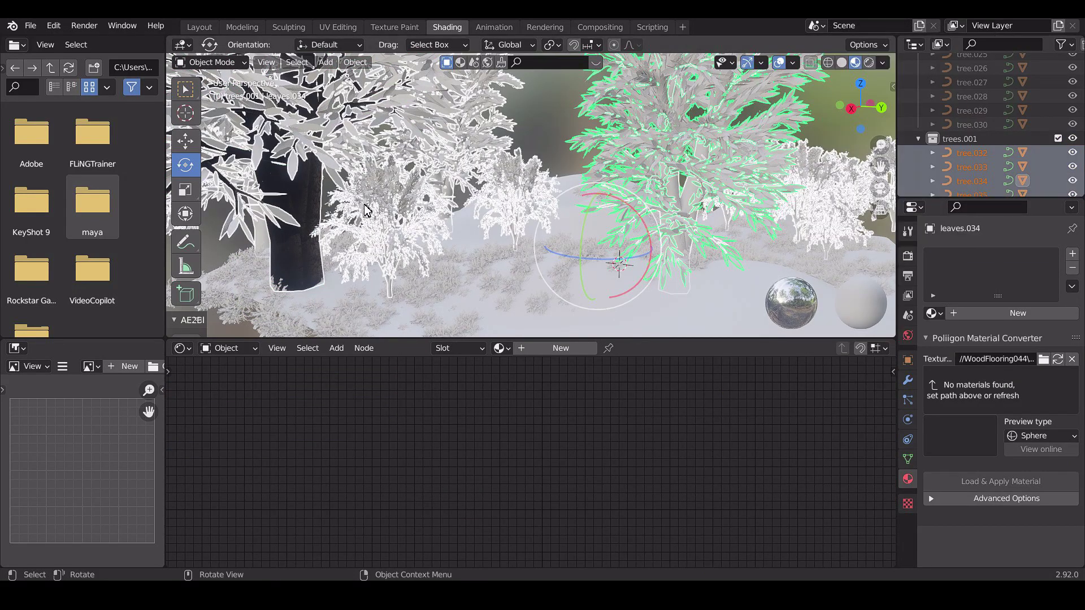
click(309, 196)
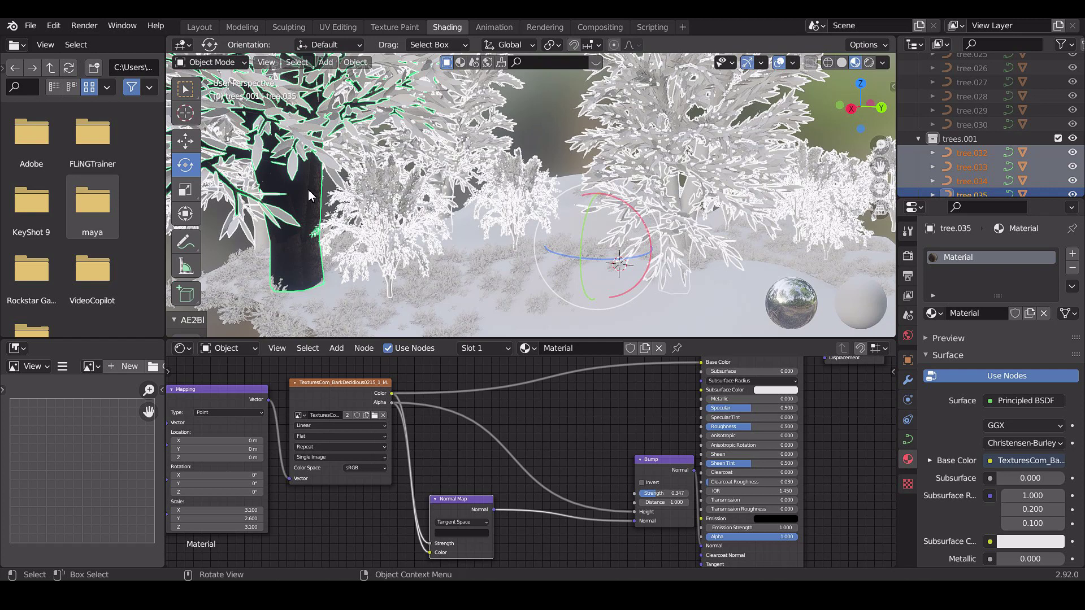
key(ctrl+l)
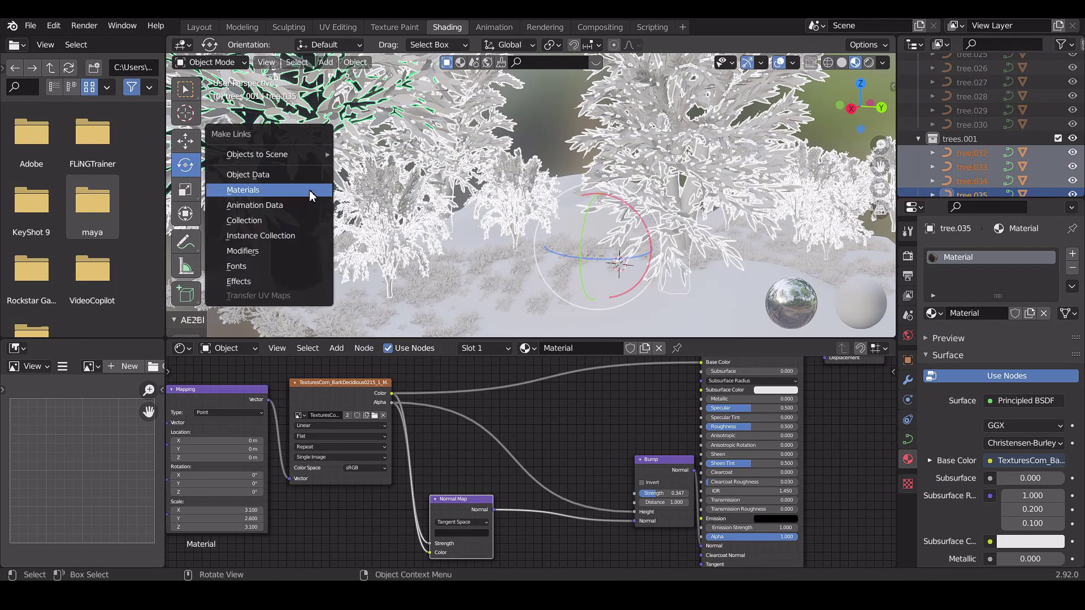
click(292, 192)
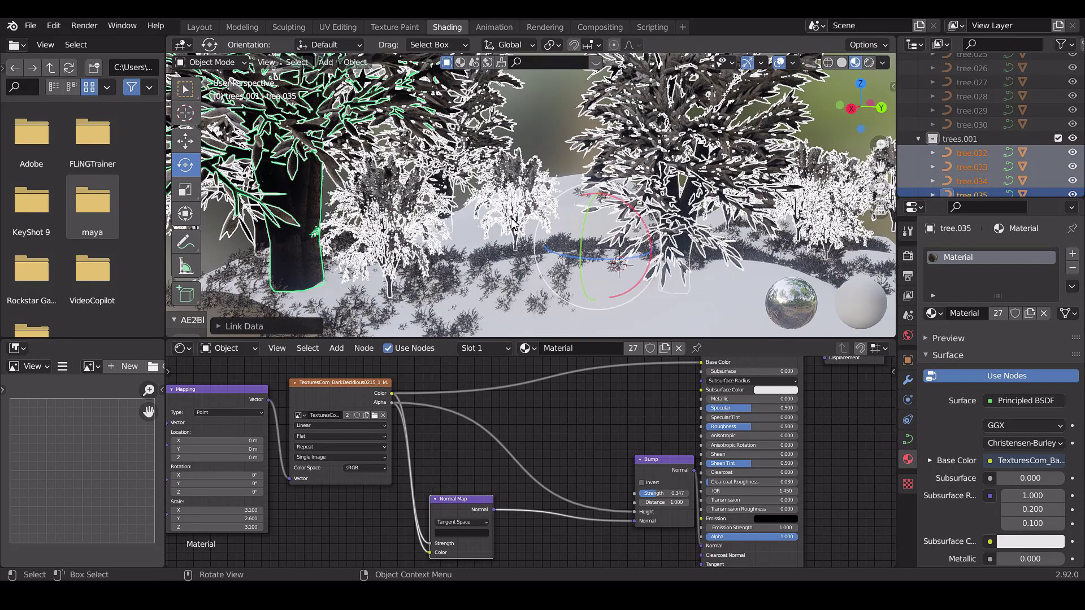
Step: Create a new material in the second slot of the tree's leaves and connect an Image Texture node to its Base Color
scroll(544, 227, down, 3)
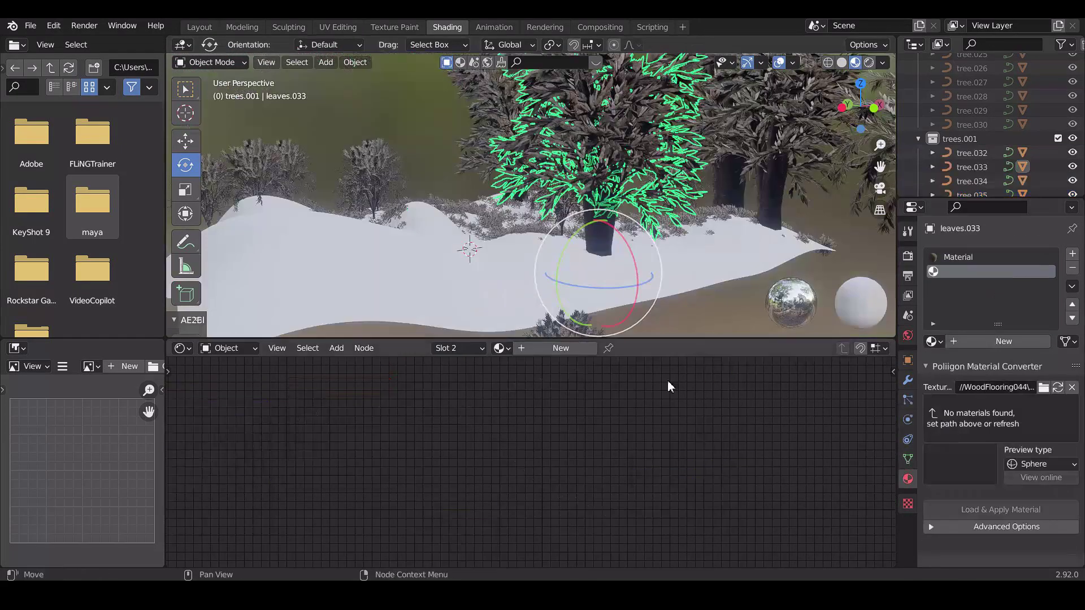
click(562, 348)
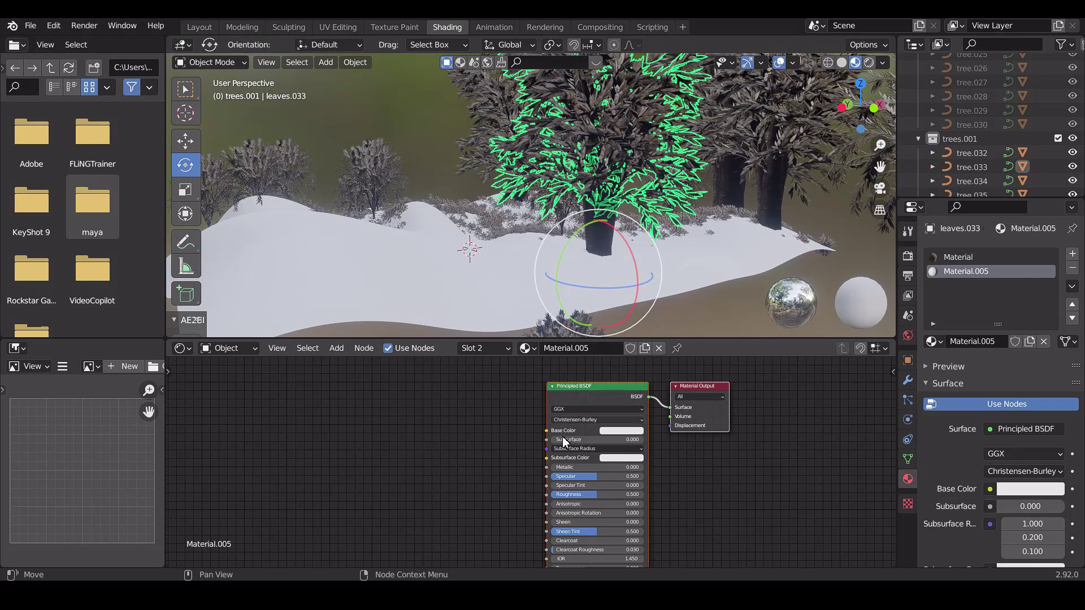
key(shift+a)
click(447, 452)
text(ima)
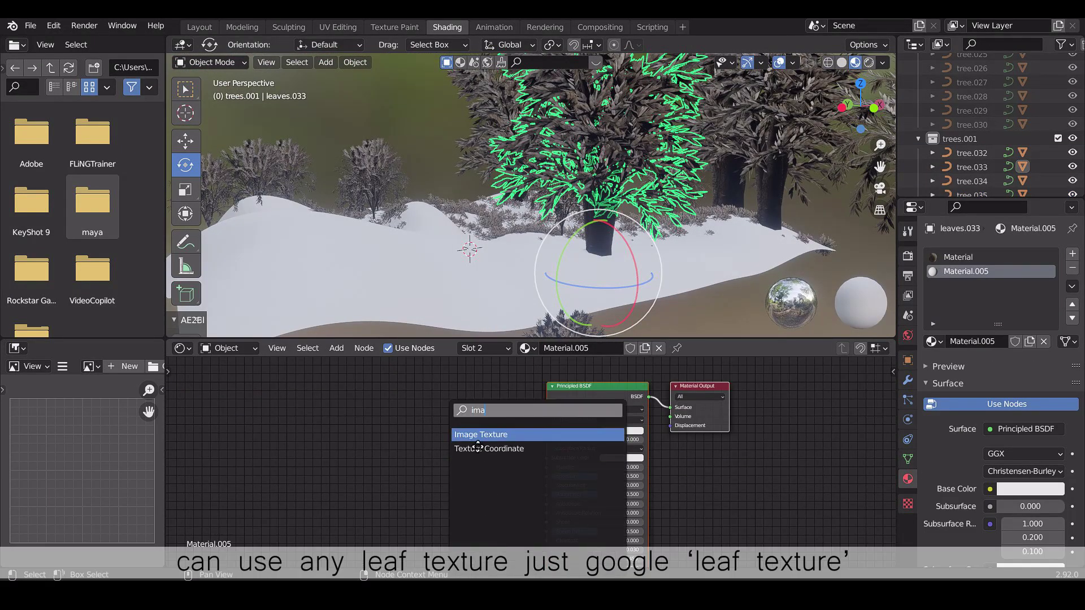
key(Return)
click(483, 472)
drag(483, 472, 434, 430)
drag(488, 440, 545, 430)
Step: Load photos_2018_7_3_fst_leaf-closeup.jpg into the leaf material's Image Texture node
click(466, 461)
key(alt+Tab)
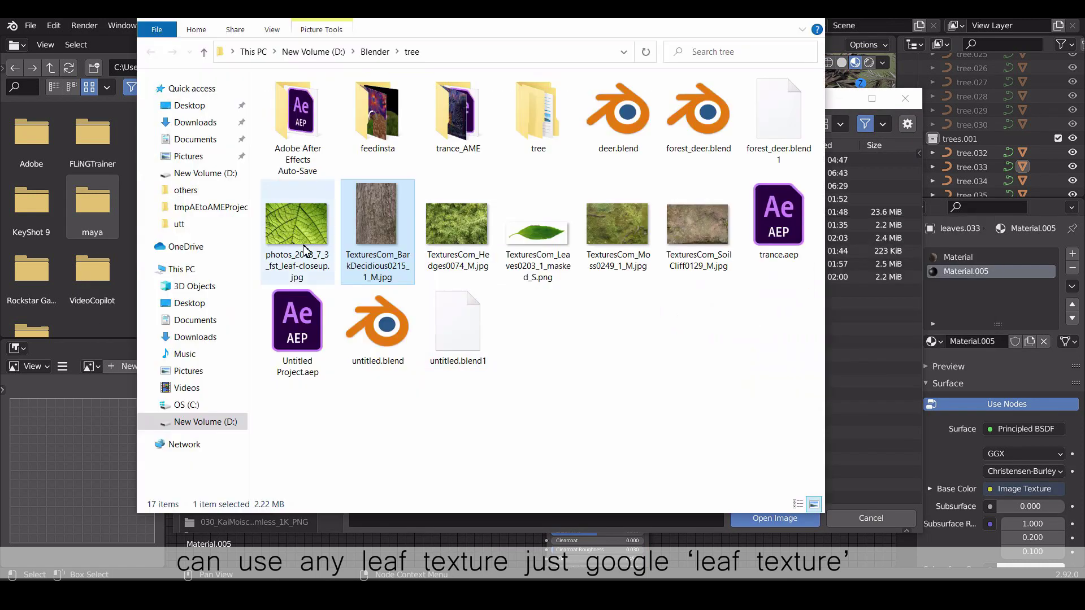
key(alt+Tab)
double_click(407, 212)
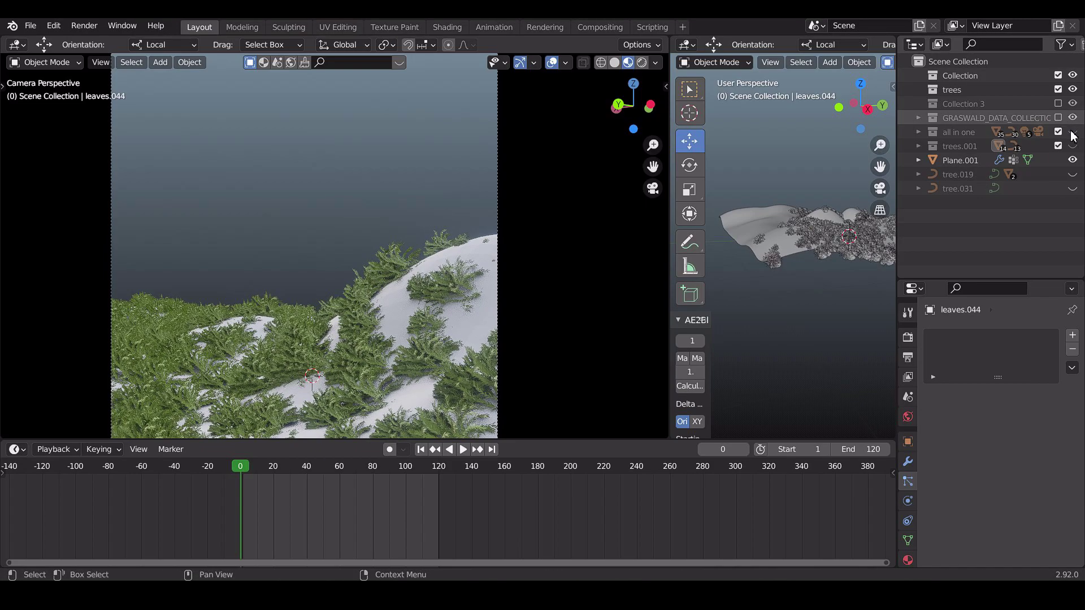
Step: Show the all in one collection and select the deer's body
click(1073, 132)
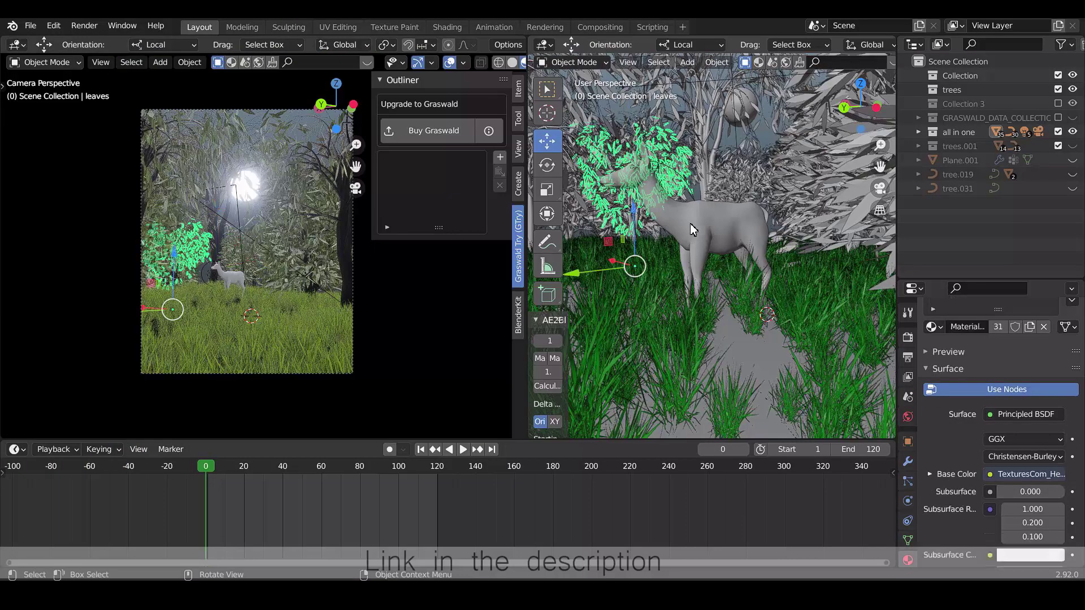
click(697, 231)
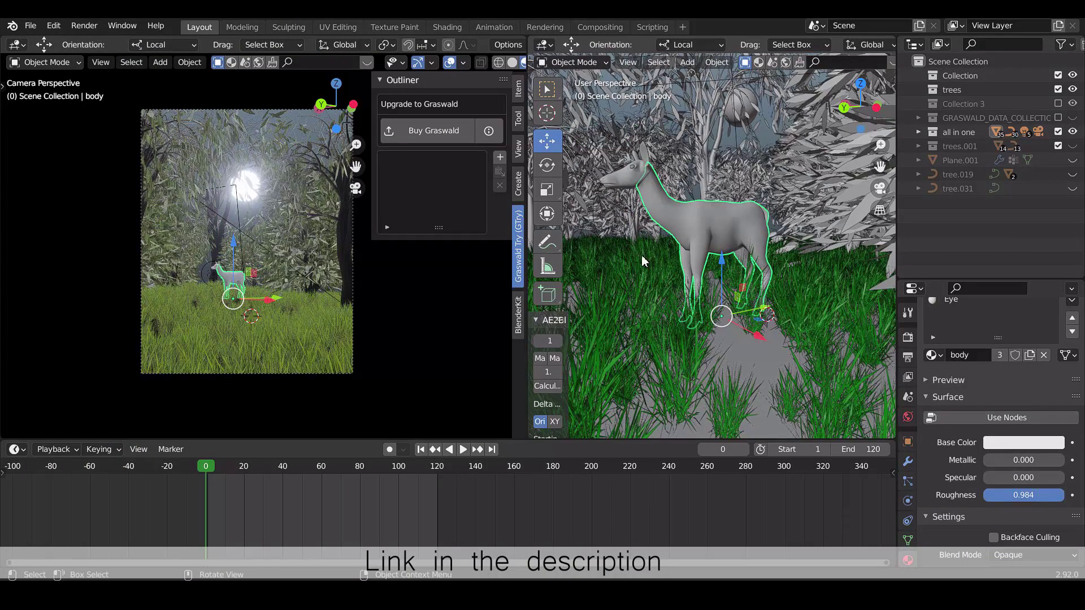
middle_drag(676, 275, 748, 171)
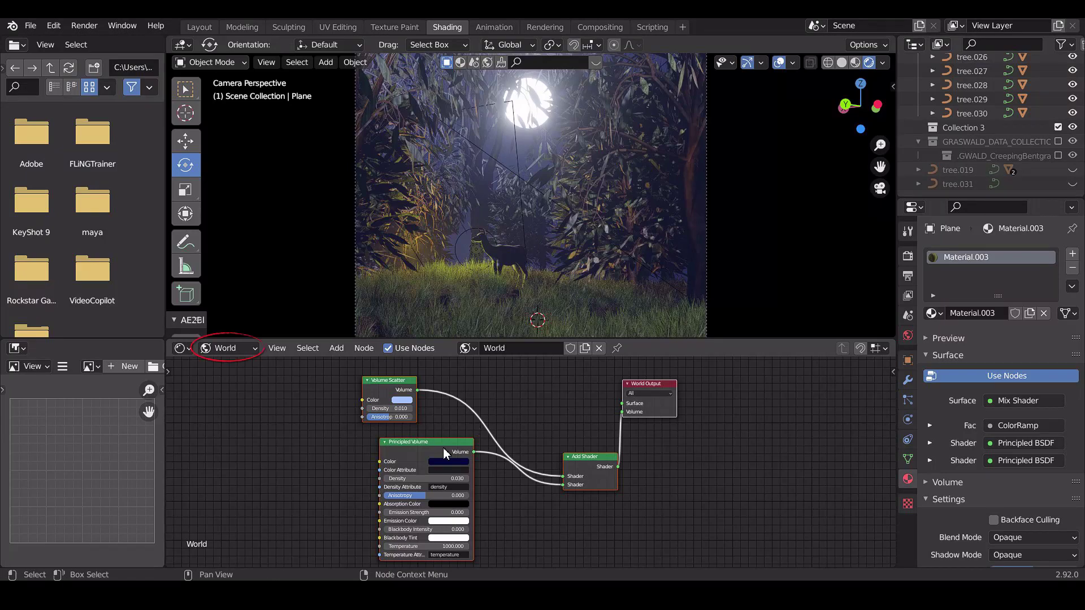
Step: Reposition the Principled Volume node in the World shader and adjust its color to a slightly lighter dark blue
mouse_move(433, 442)
mouse_down()
mouse_move(421, 451)
mouse_move(432, 443)
mouse_up()
click(432, 457)
mouse_move(480, 390)
mouse_down()
mouse_move(480, 345)
mouse_move(463, 389)
mouse_move(448, 397)
mouse_move(420, 377)
mouse_move(459, 361)
mouse_move(480, 367)
mouse_move(480, 382)
mouse_up()
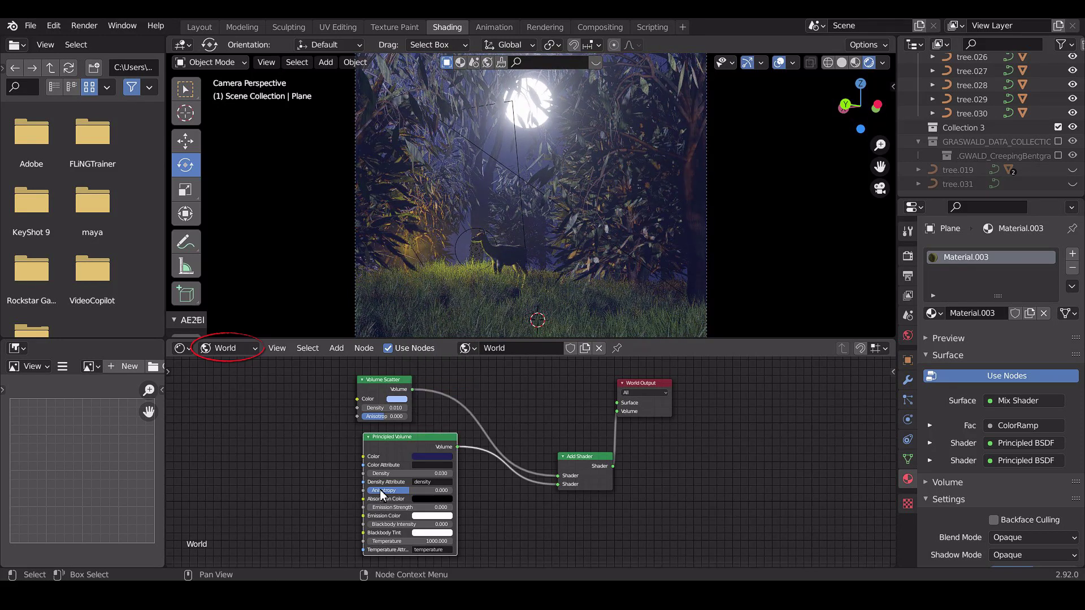
key(Home)
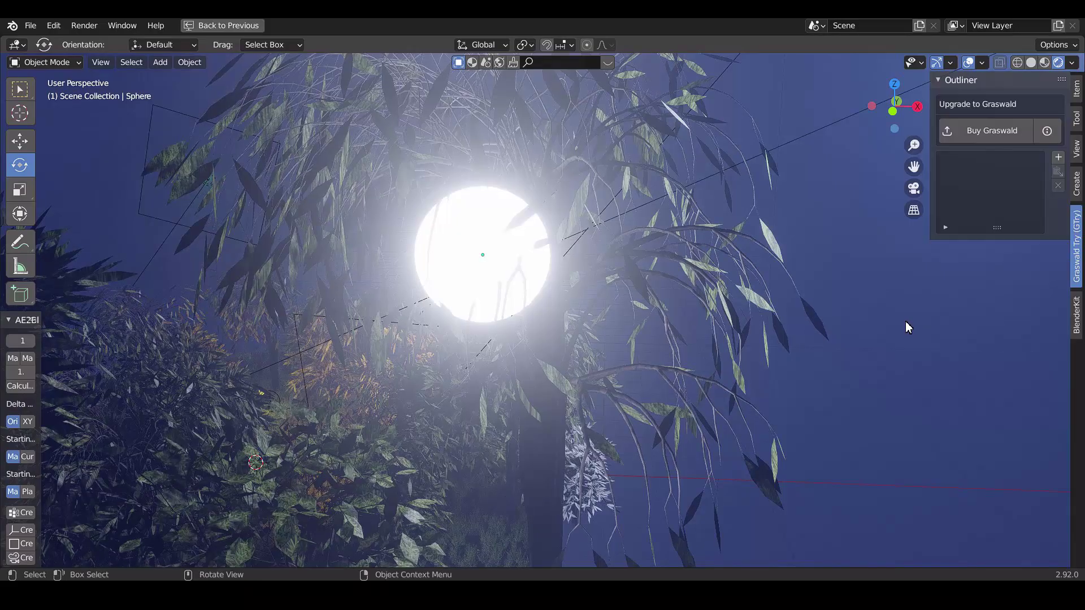
Step: Set the moon sphere's material surface to an Emission shader with a strength of 25
key(ctrl+space)
click(908, 527)
click(1011, 483)
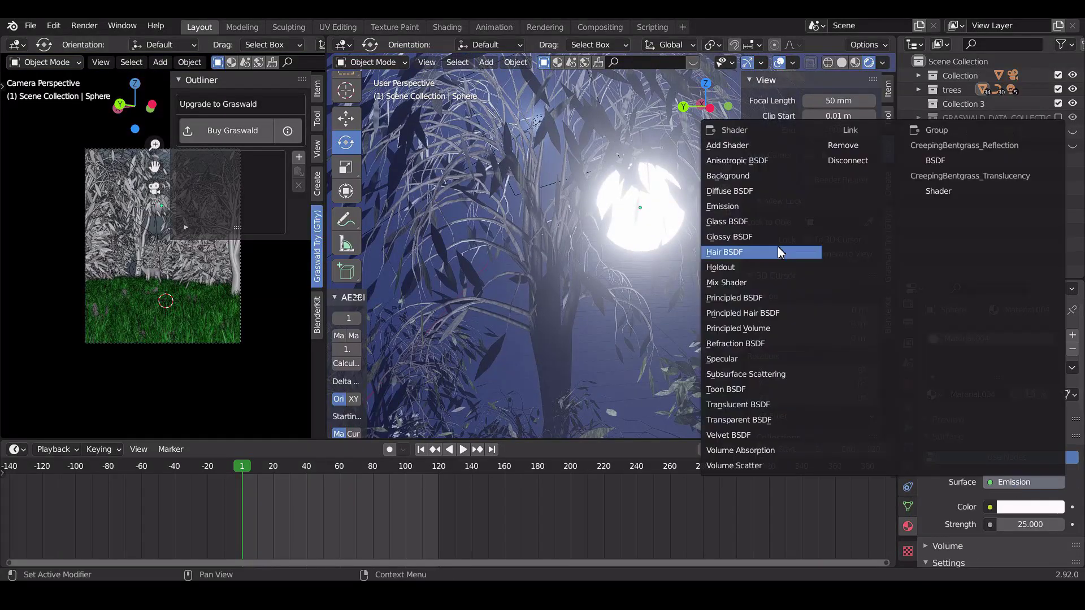
click(726, 206)
drag(1029, 525, 1029, 526)
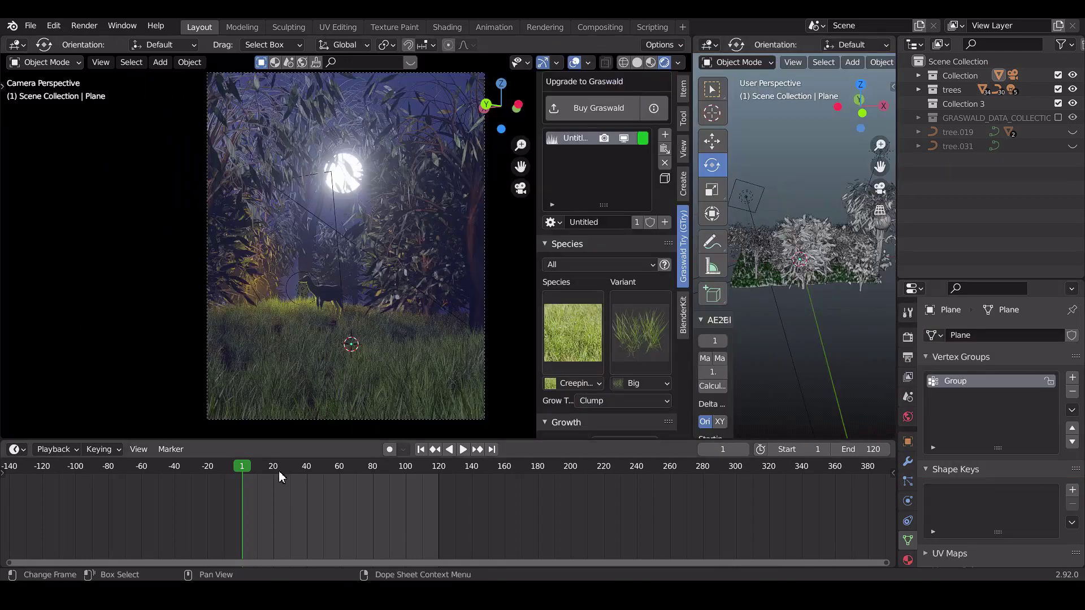
Step: Play the scene's animation in the rendered camera view and stop it at frame 104
key(space)
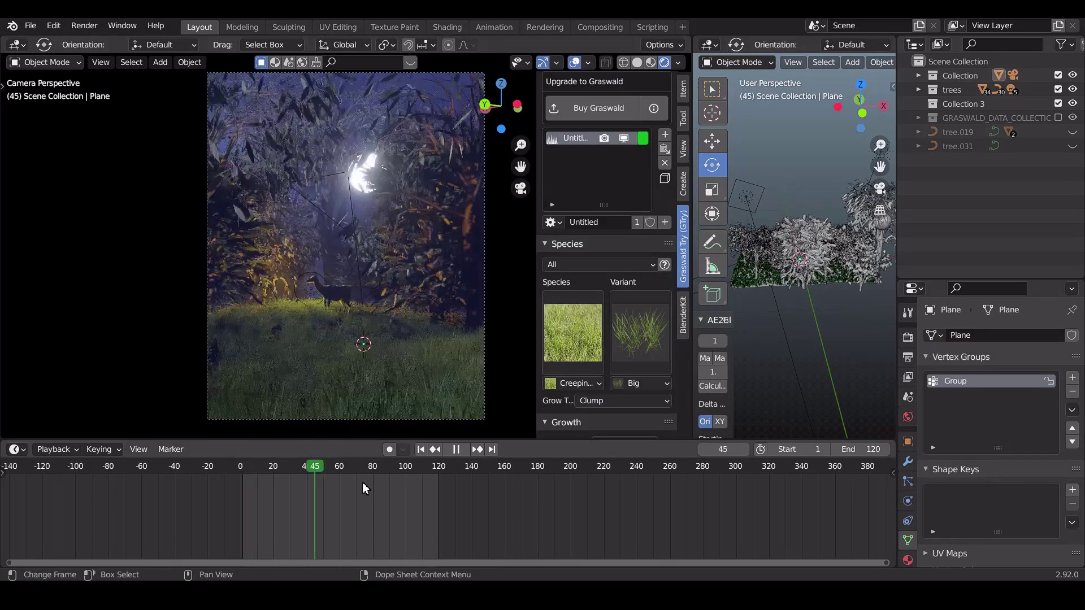
key(space)
Step: Widen the user-perspective viewport and frame the whole forest together with its surrounding lights
middle_drag(771, 290, 741, 182)
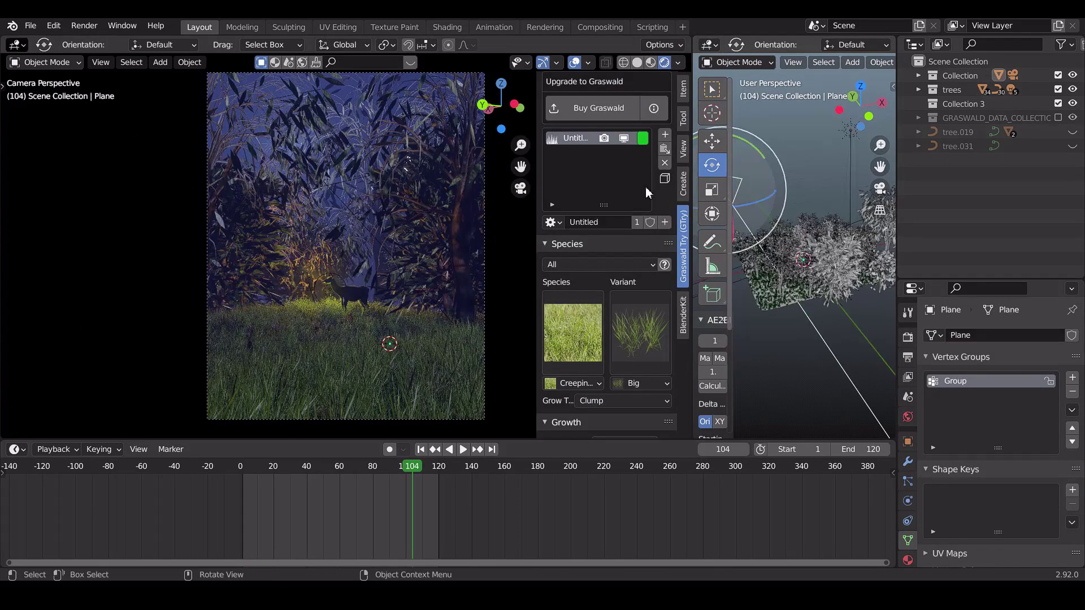
drag(592, 219, 638, 219)
drag(749, 198, 808, 259)
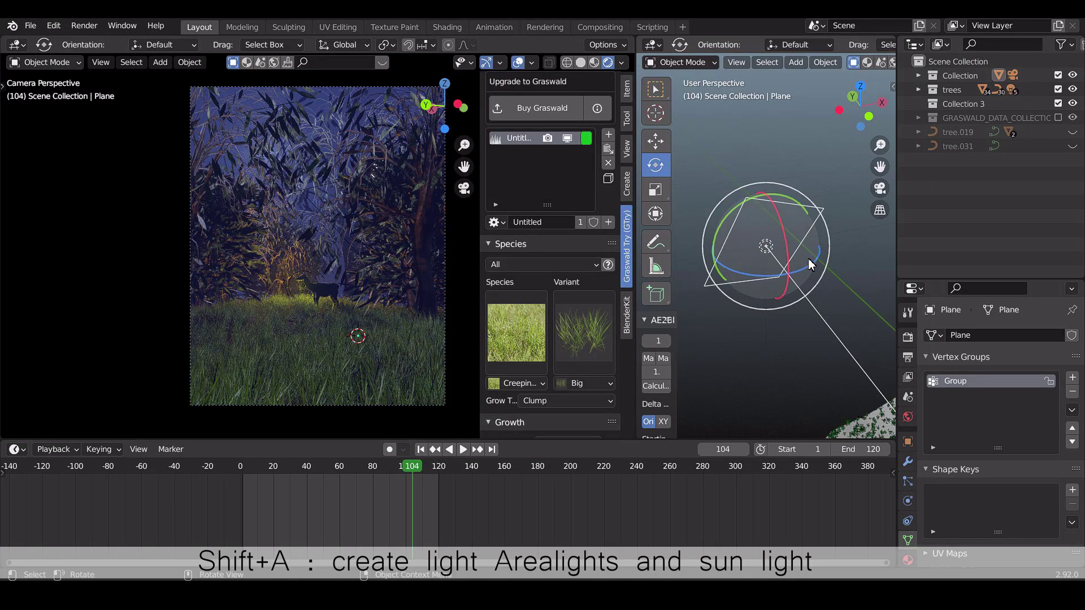
scroll(803, 277, up, 5)
drag(637, 238, 386, 234)
scroll(747, 168, down, 6)
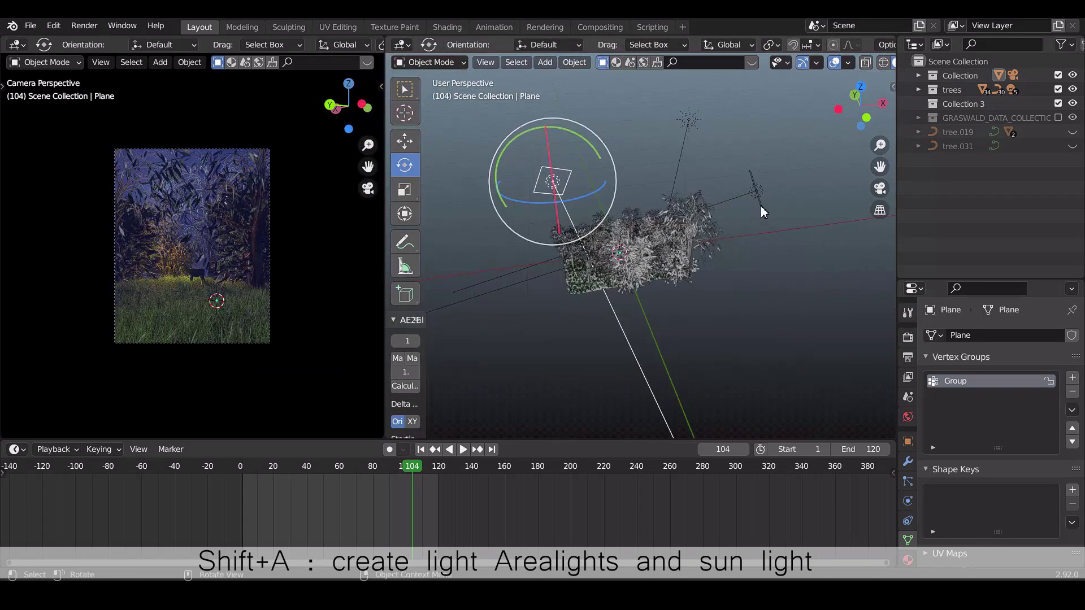
Step: Try a green color on the area light beside the forest and return it to light blue
click(761, 206)
drag(773, 208, 749, 218)
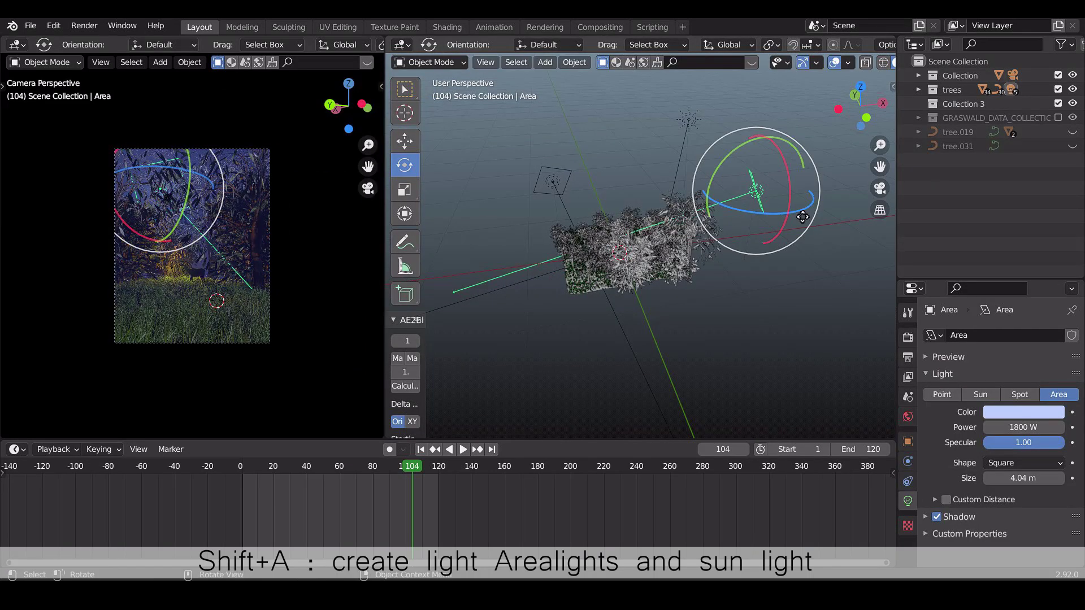
click(1004, 418)
click(989, 282)
drag(982, 263, 972, 253)
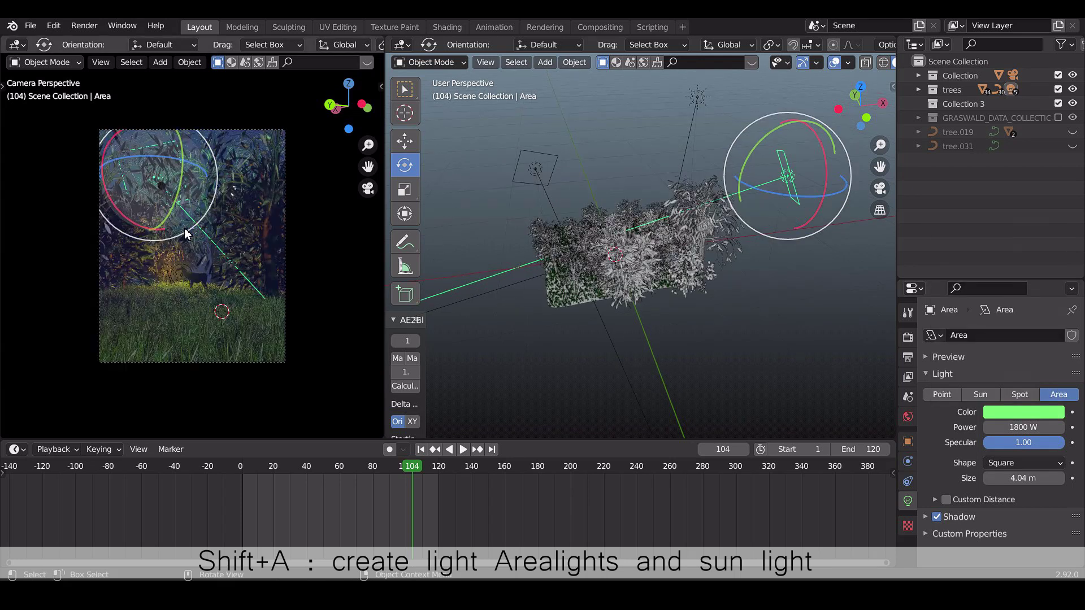
scroll(191, 234, up, 2)
click(1012, 416)
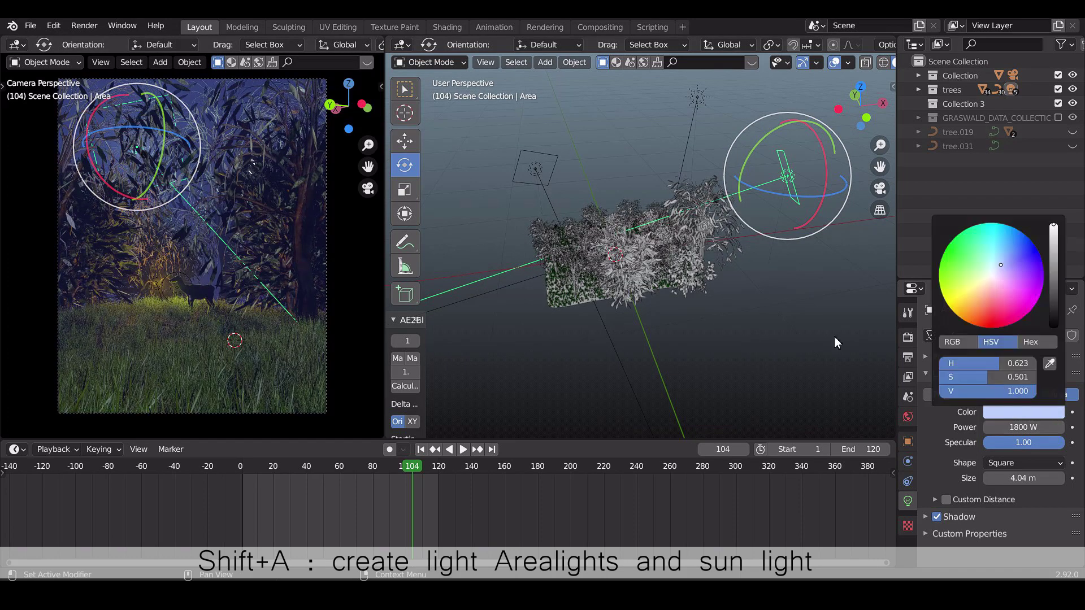
Step: Select the sun light above the forest to examine its light settings
click(700, 99)
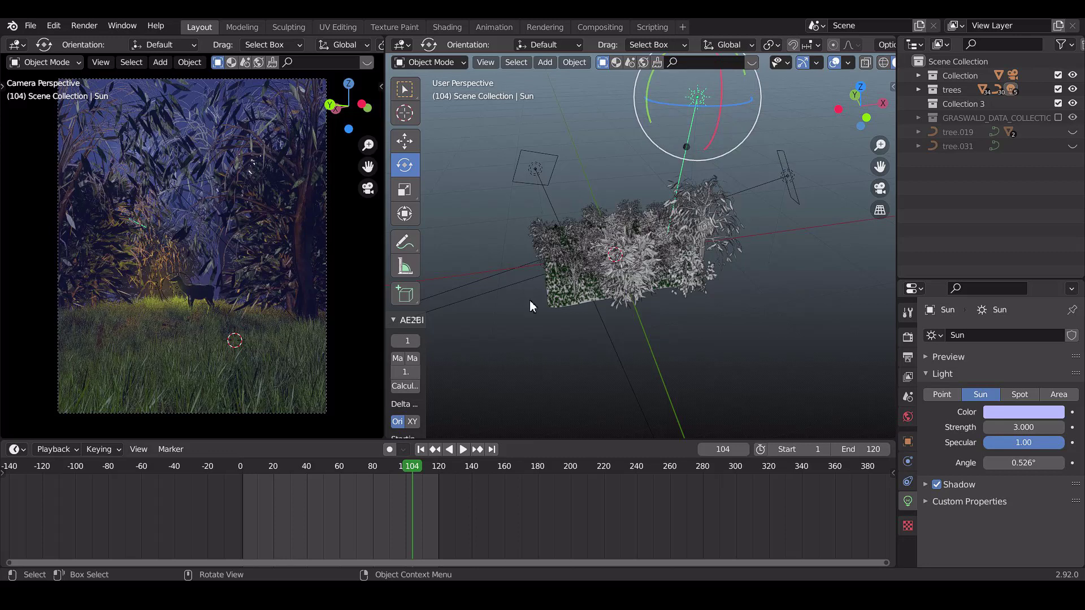
Step: Select the ground plane and load TexturesCom_Moss0249_1_M.jpg into its material's Image Texture node in the Shading workspace
click(585, 308)
click(908, 545)
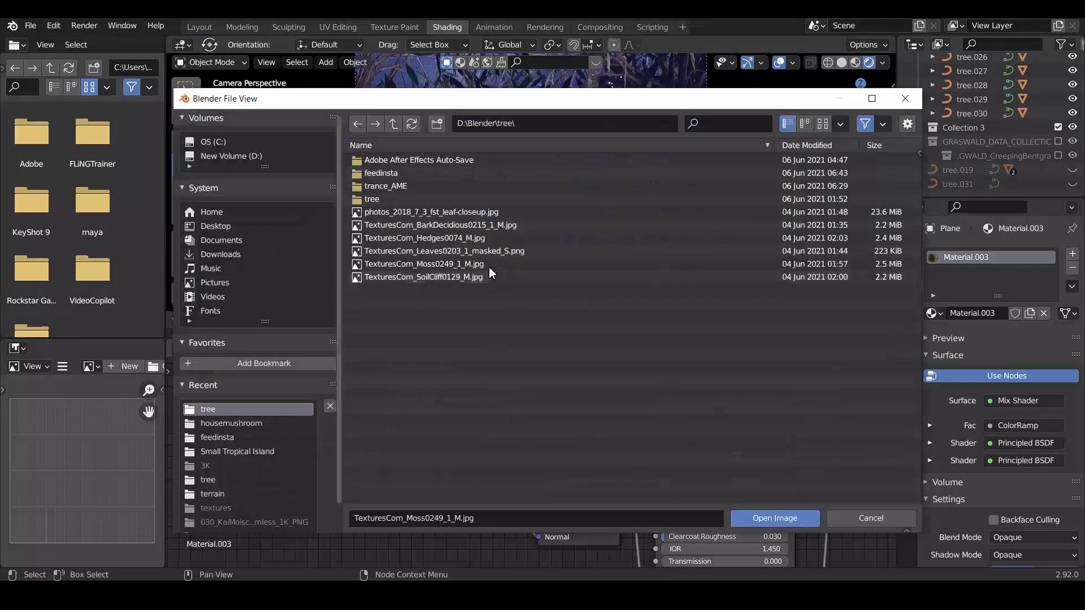
click(469, 264)
double_click(477, 264)
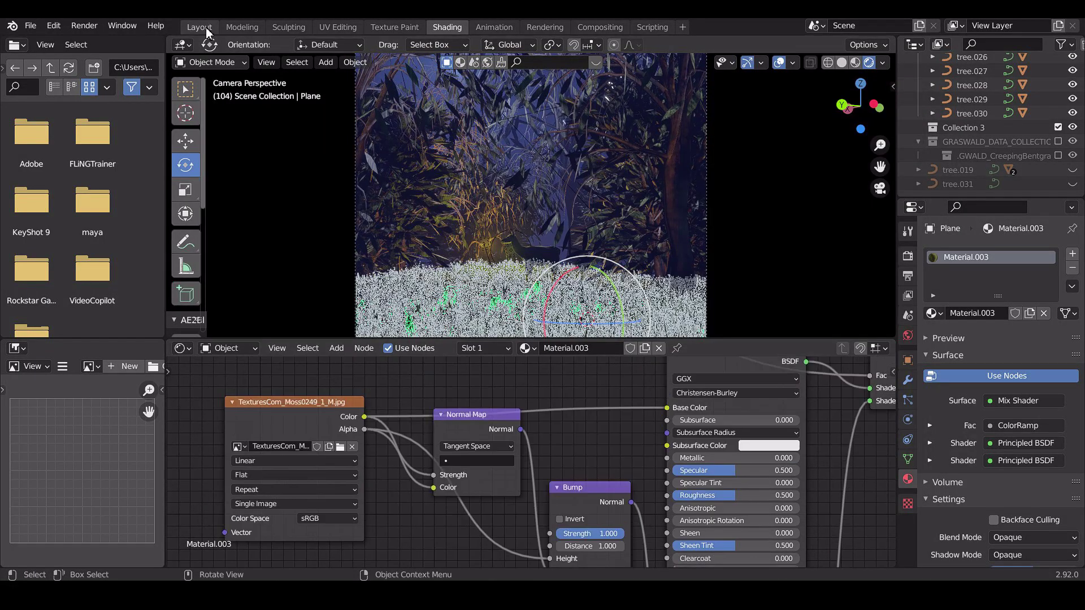
Step: Return to the Layout workspace and select the deer's body
click(199, 27)
click(198, 300)
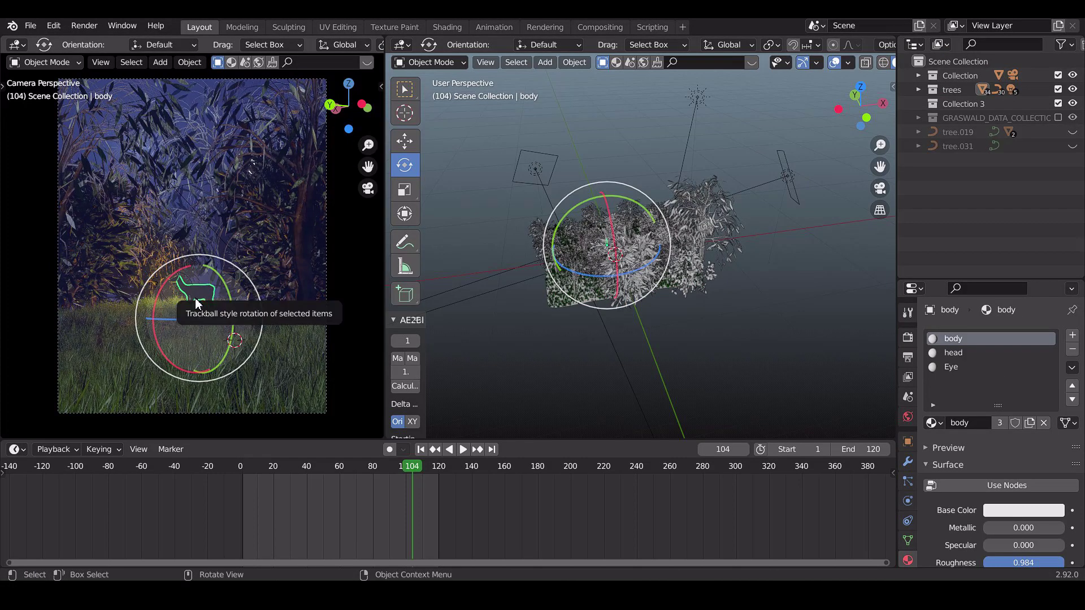